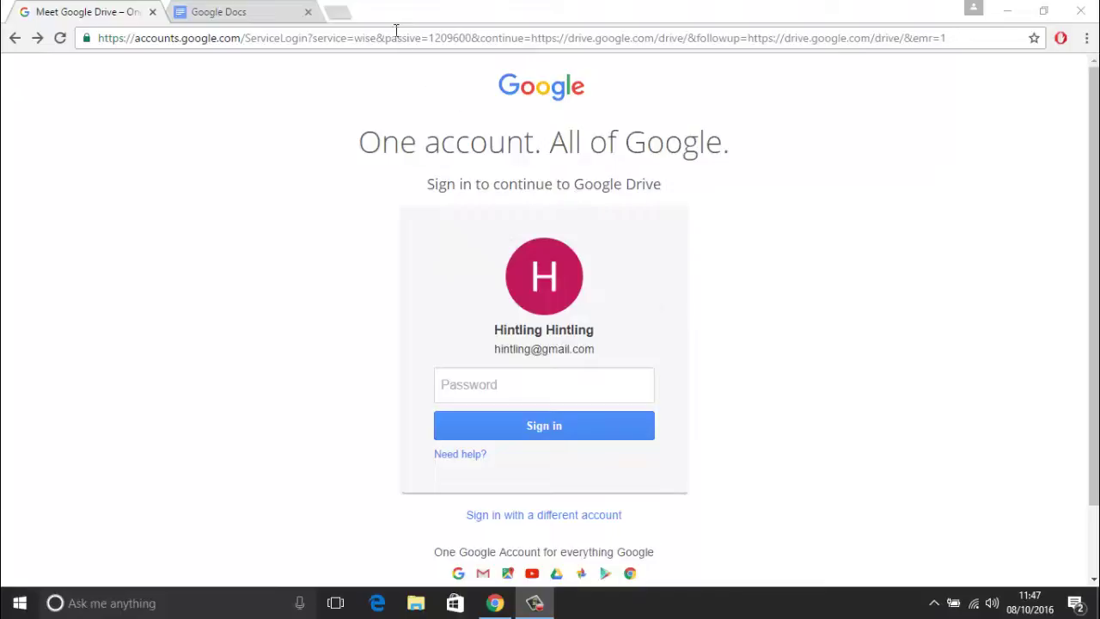
left_click(340, 10)
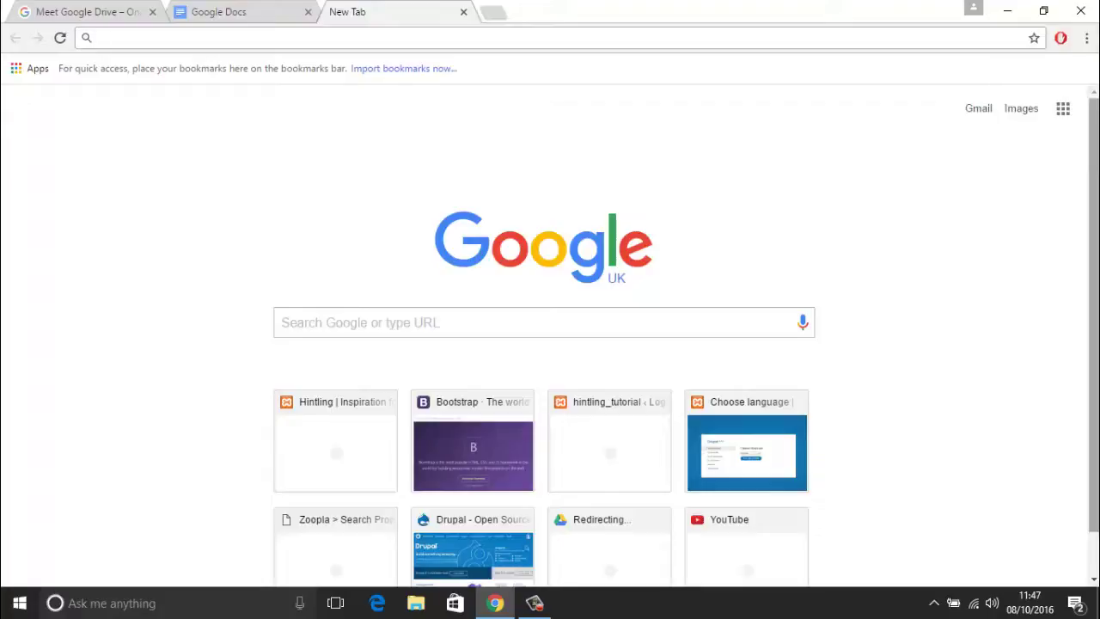
type("www.google.com")
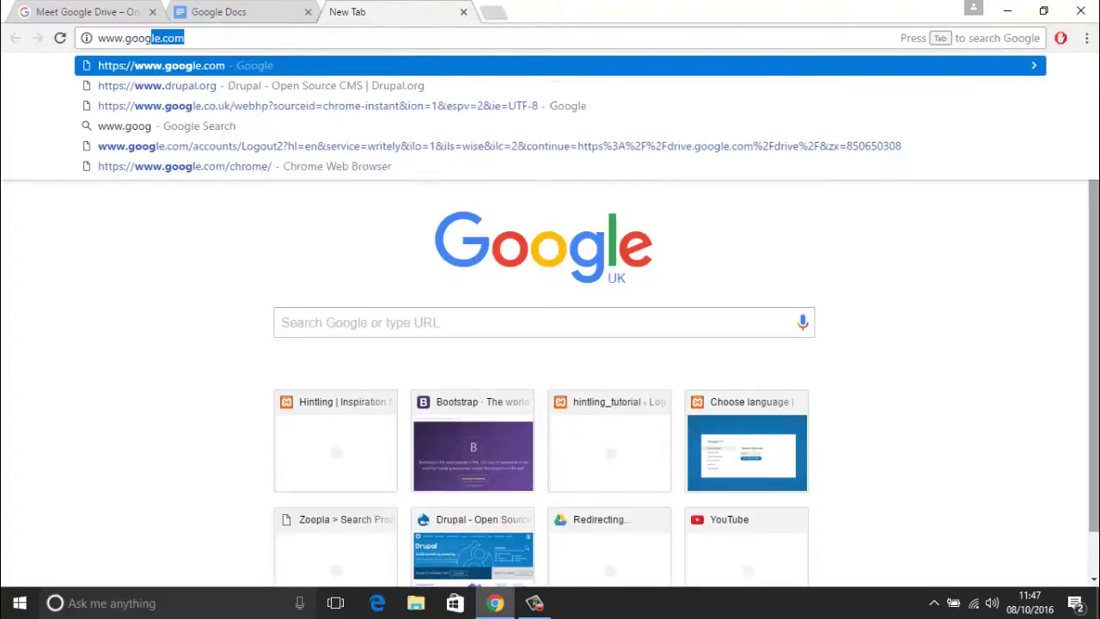
key("Return")
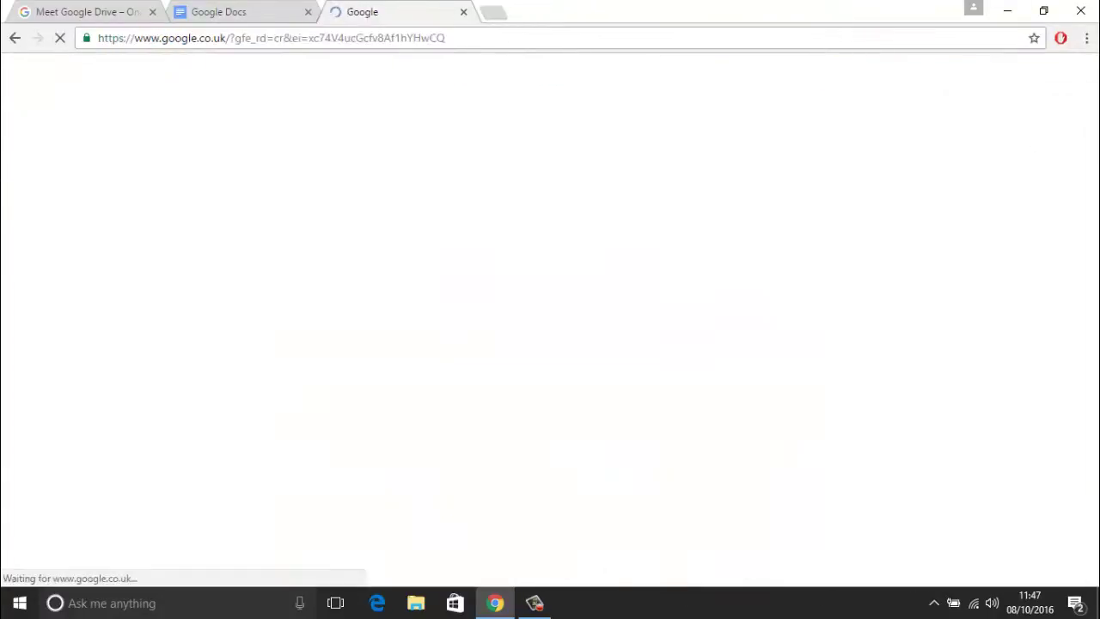
type("goo")
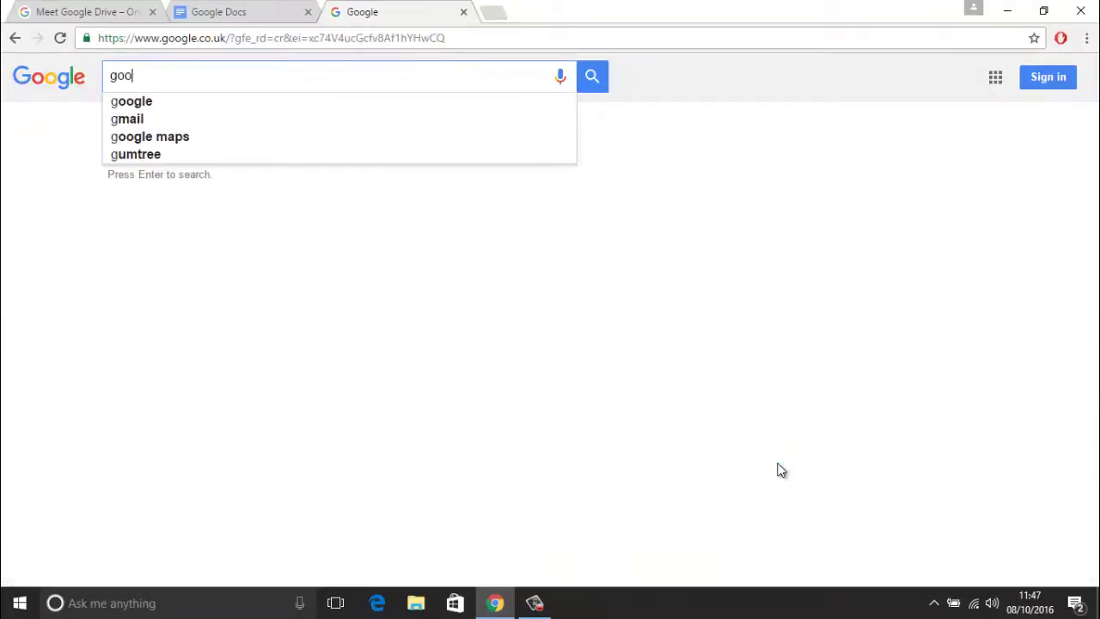
type("gle chrome")
key("Return")
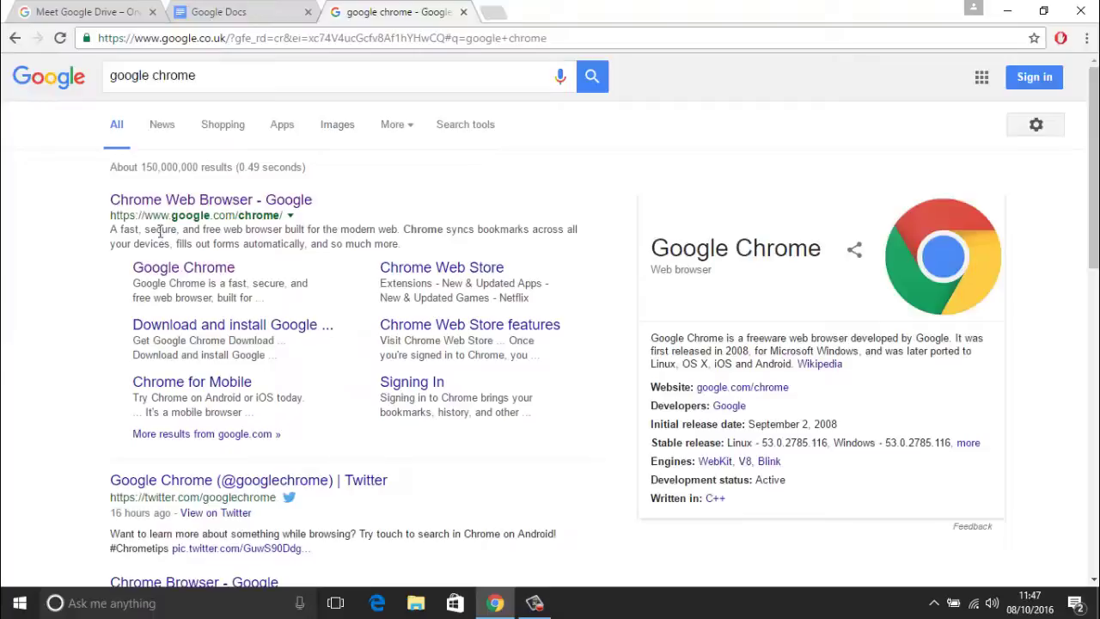
- Open the Chrome Web Browser result and go to the Chrome download page for personal computers
left_click(170, 198)
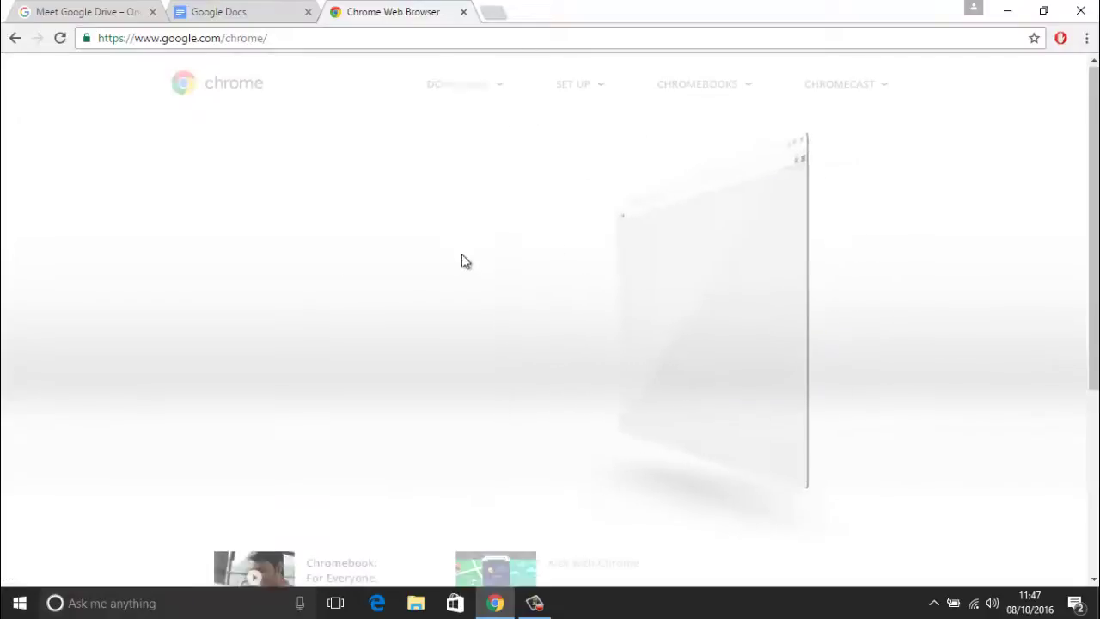
mouse_move(503, 86)
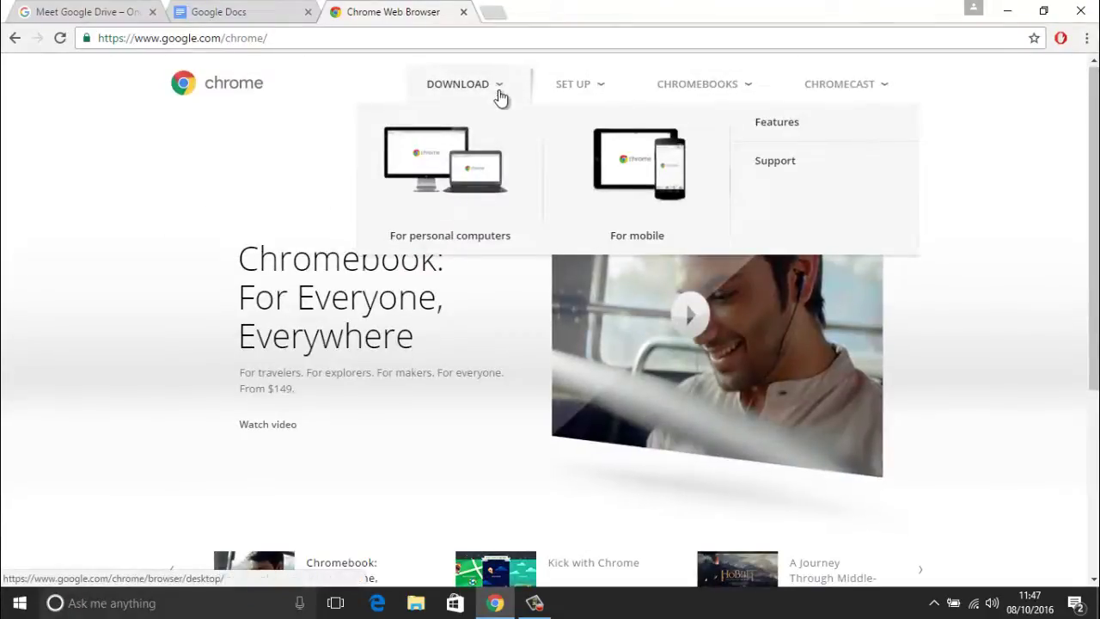
left_click(434, 197)
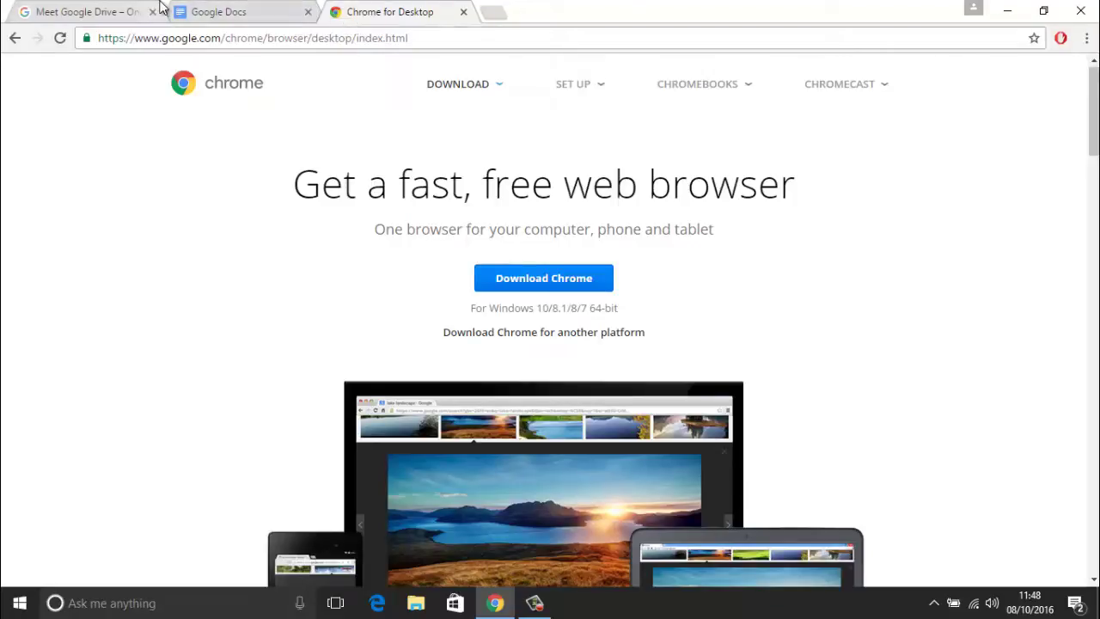
- Close the Chrome download page, return to the Google Drive sign-in page and load drive.google.com there
left_click(463, 12)
left_click(99, 11)
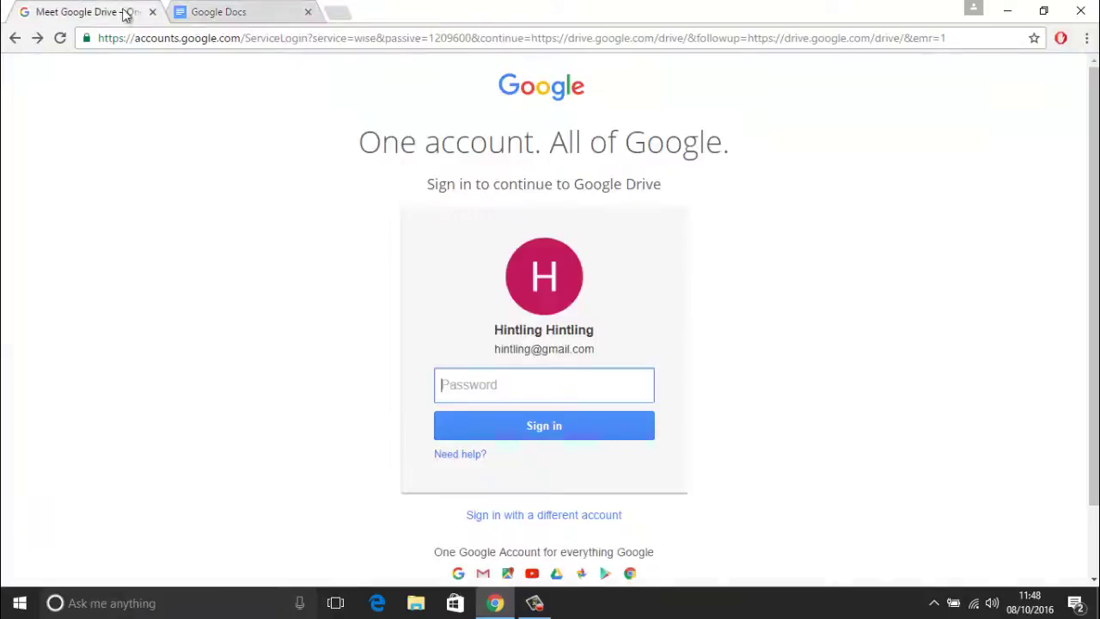
left_click(248, 43)
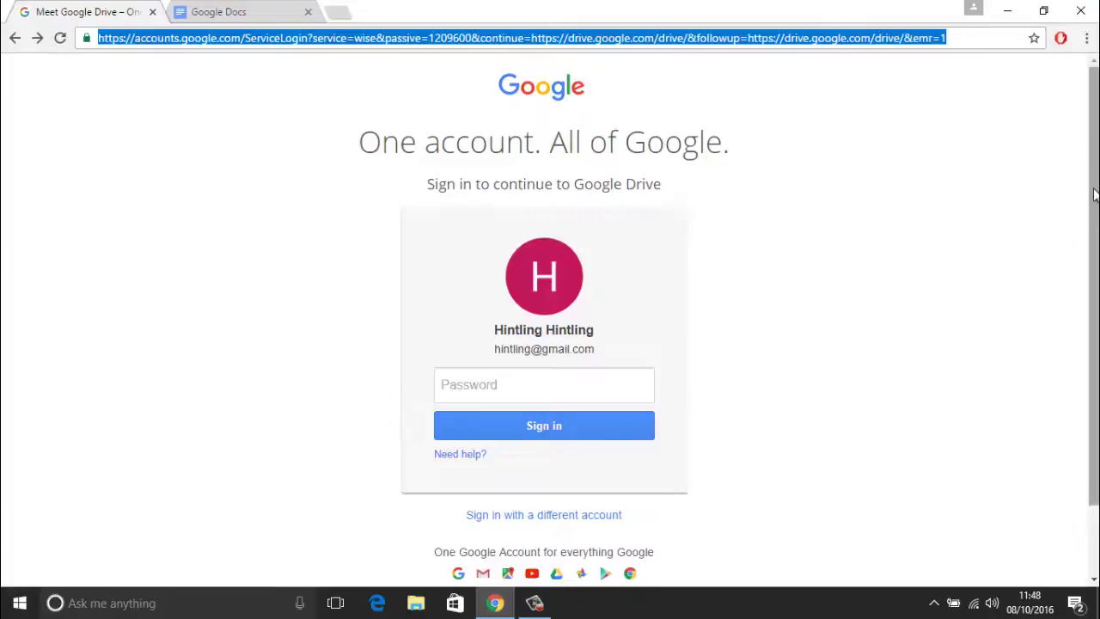
type("dri")
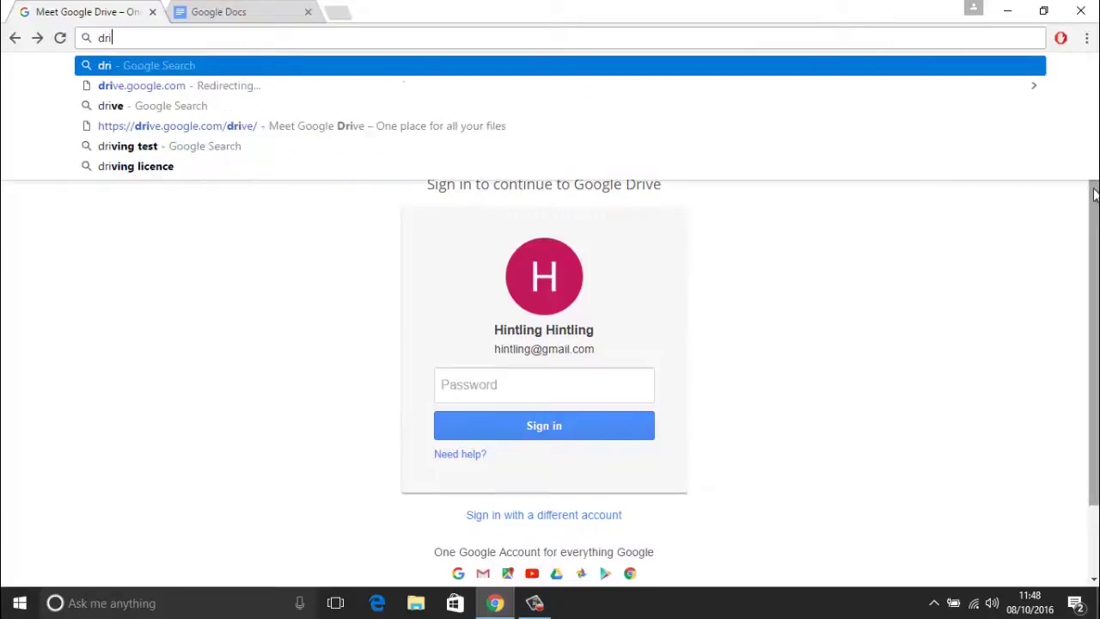
type("ve.google.c")
key("BackSpace")
key("BackSpace")
type(".go")
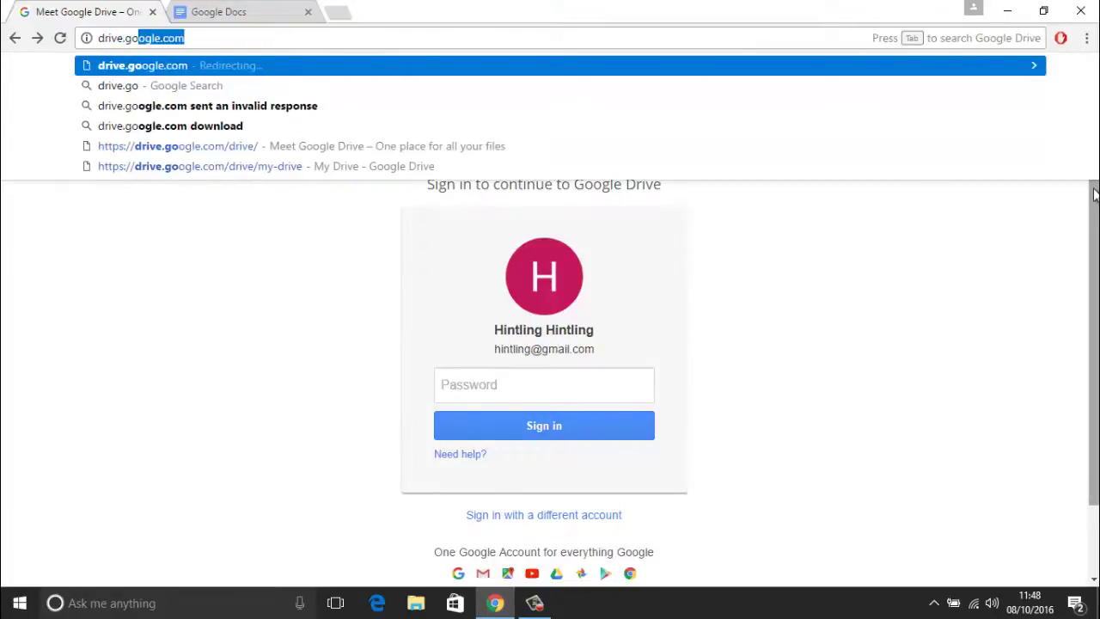
key("Return")
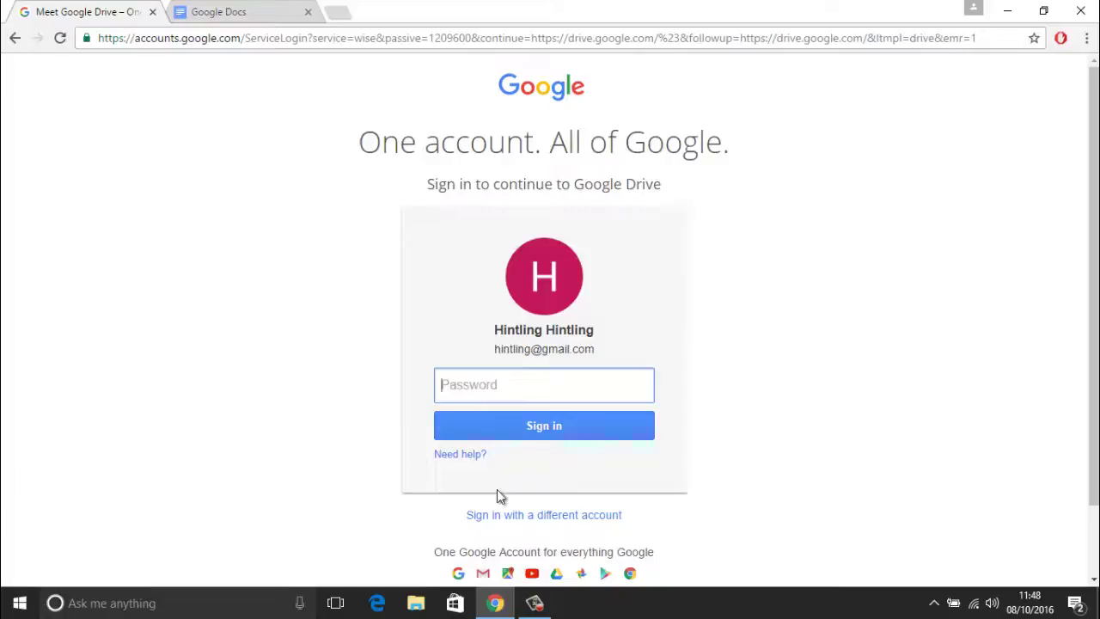
- View the option to sign in with a different account, go back and enter the account password for Google Drive
left_click(523, 515)
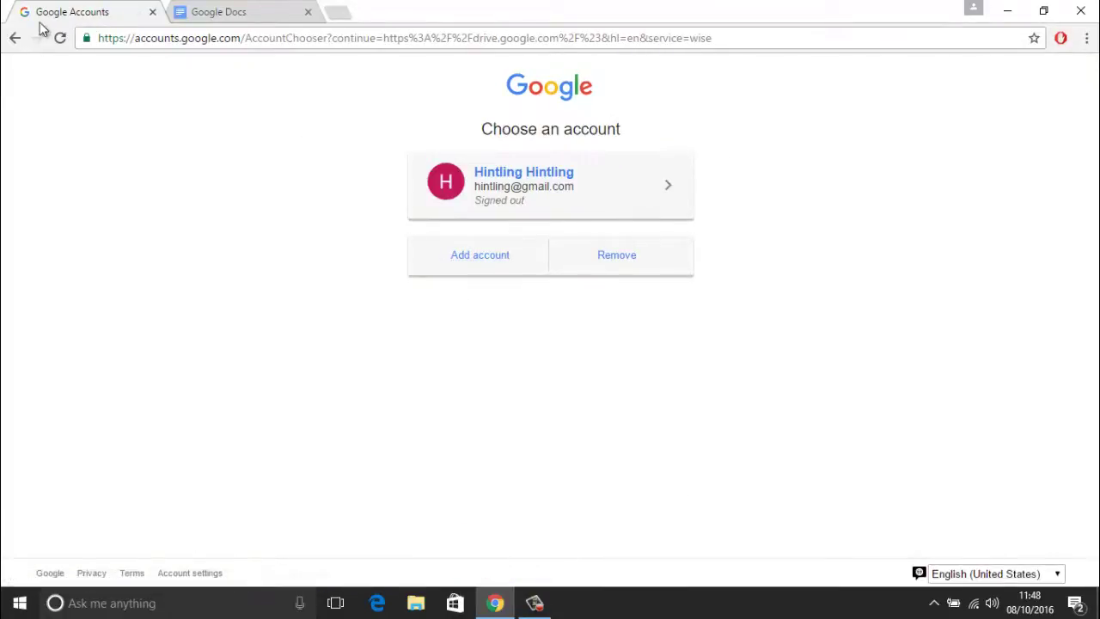
left_click(15, 39)
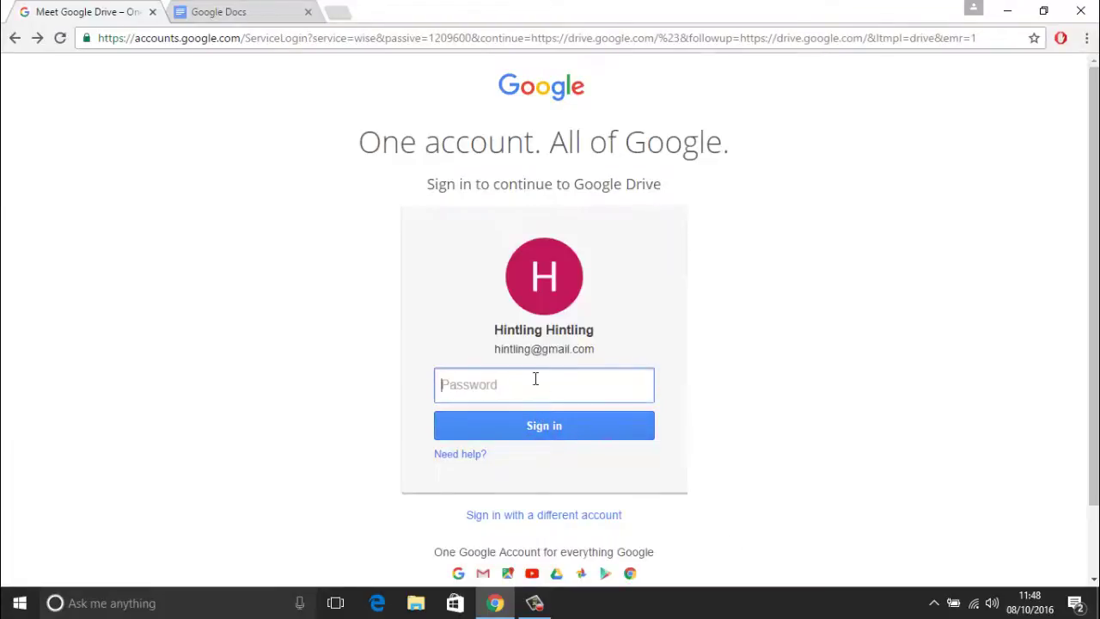
type("********")
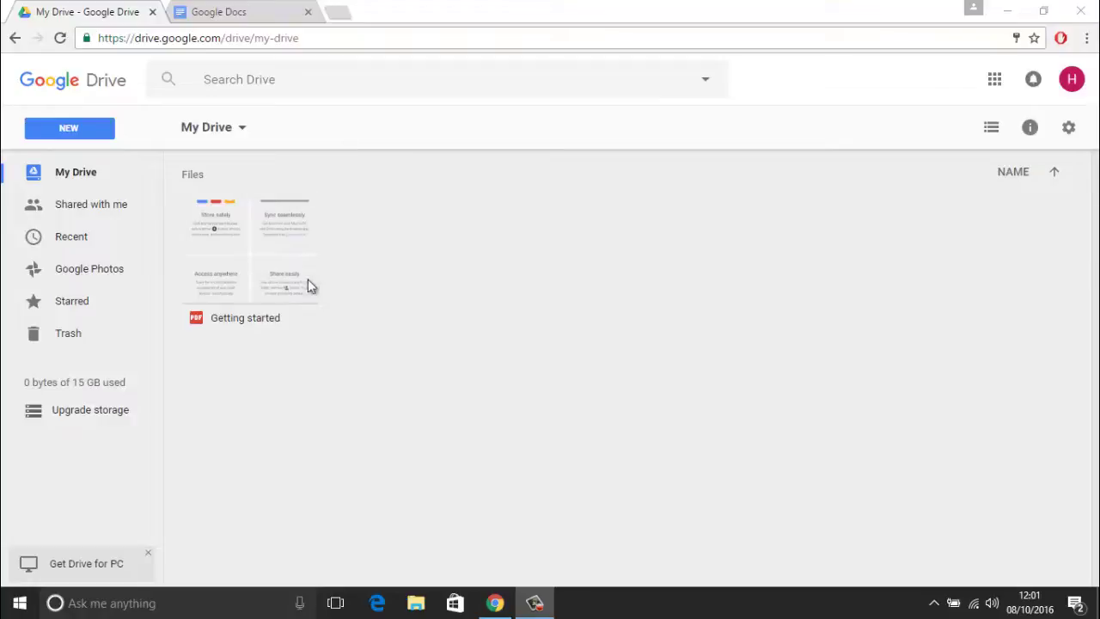
- Create a new folder named CV in My Drive
left_click(79, 131)
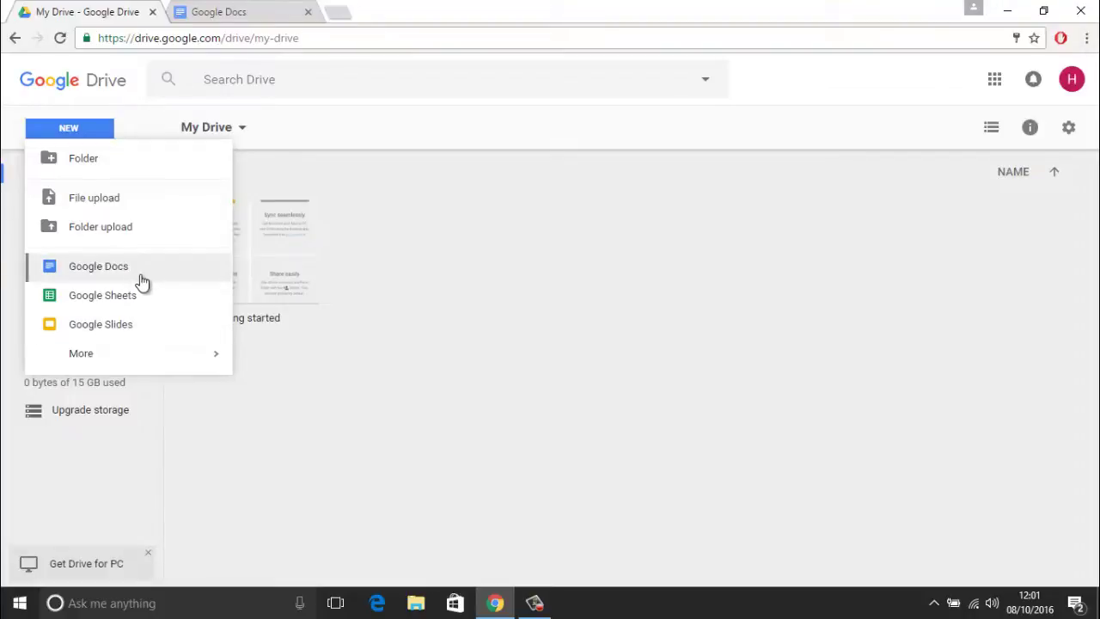
mouse_move(101, 359)
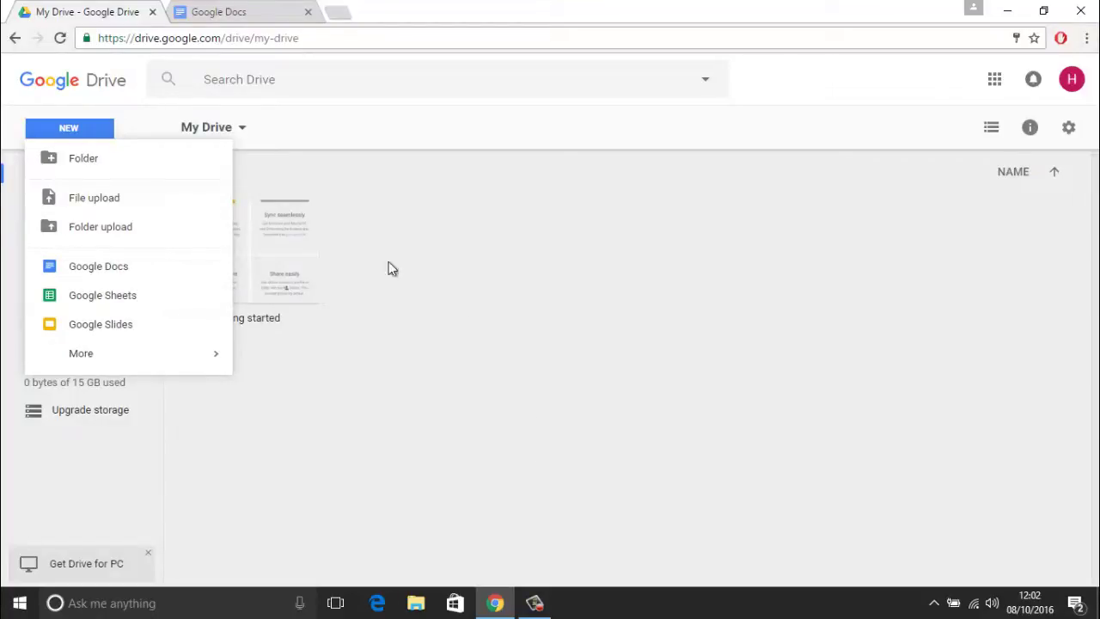
left_click(147, 162)
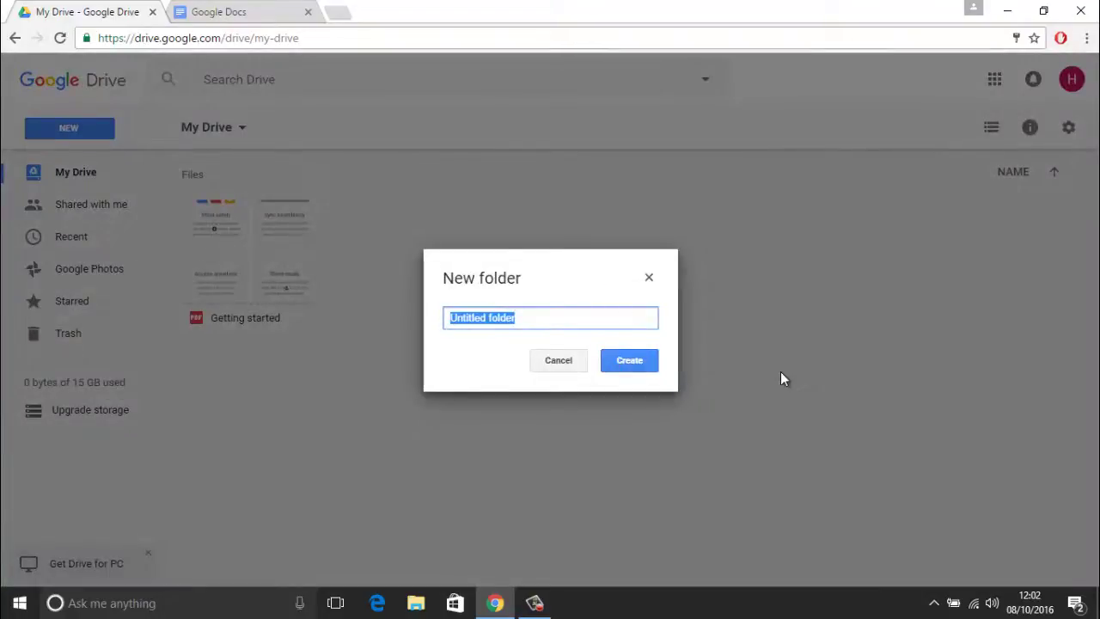
type("CV")
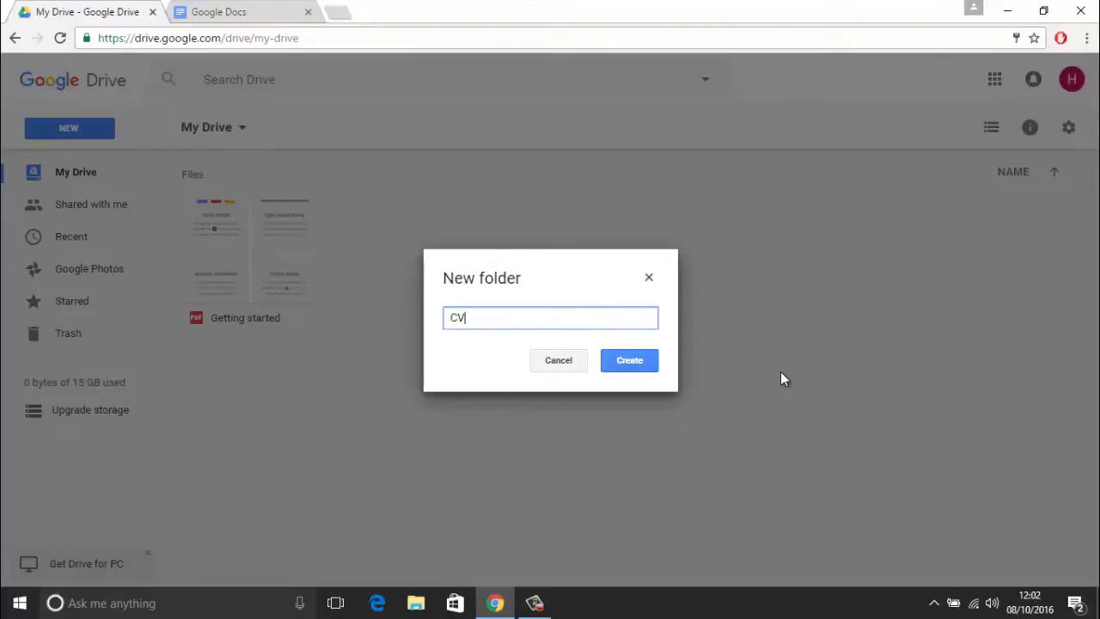
key("Return")
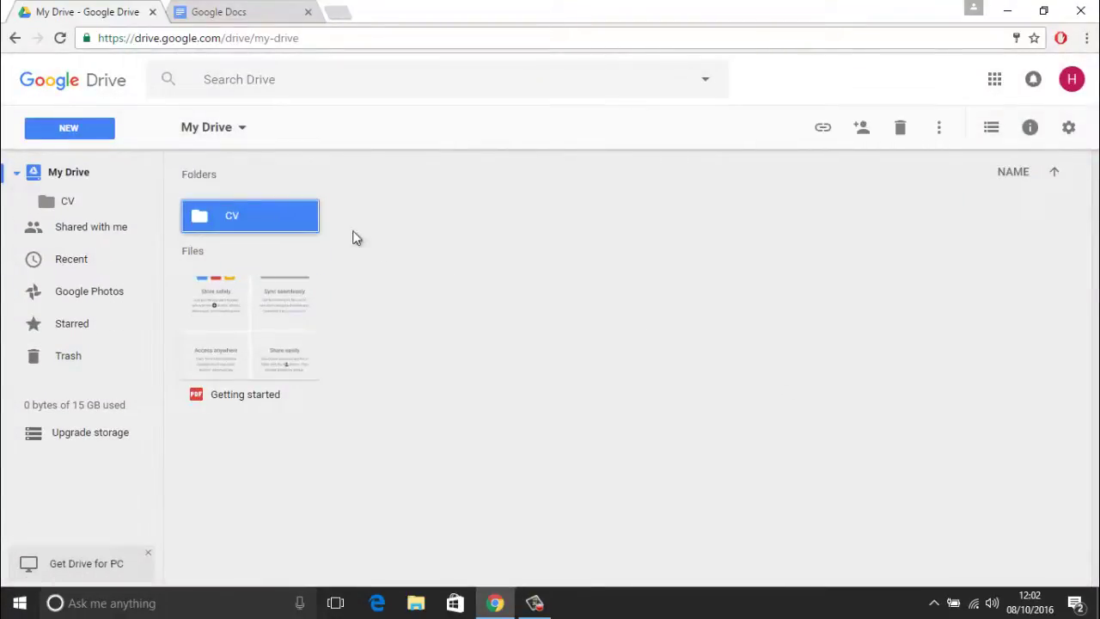
- Open the CV folder and create a new Google Docs document in it
double_click(228, 218)
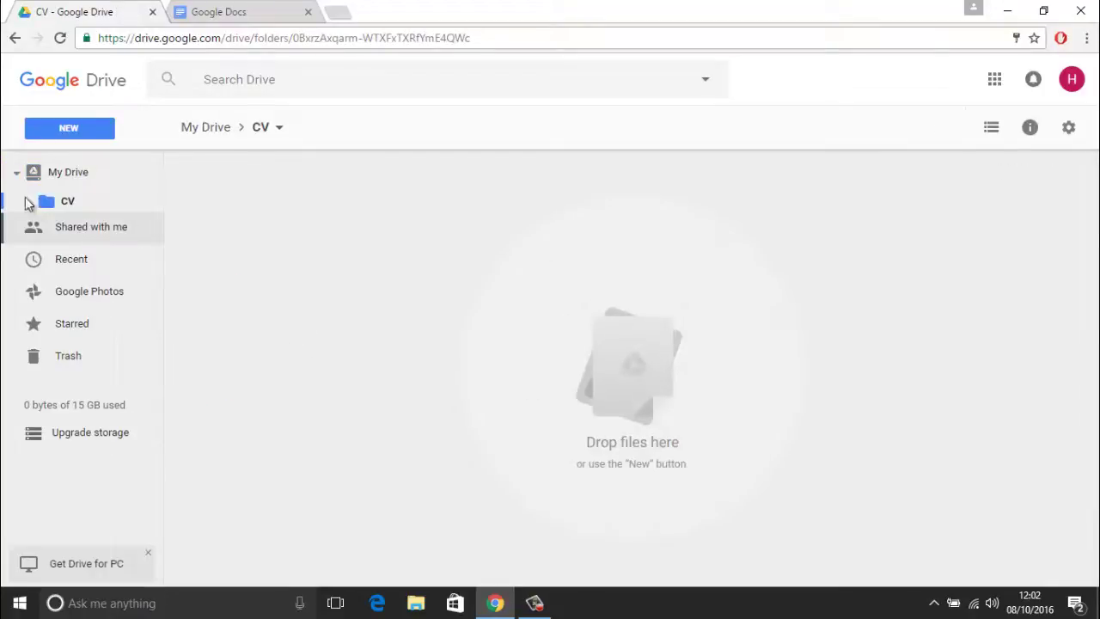
left_click(72, 131)
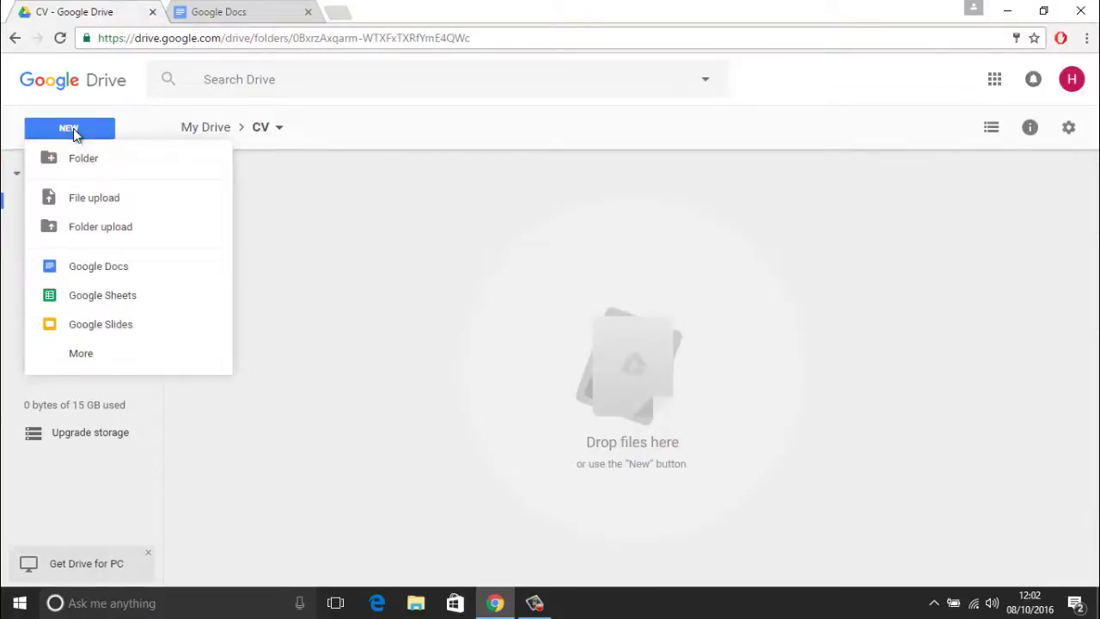
left_click(105, 265)
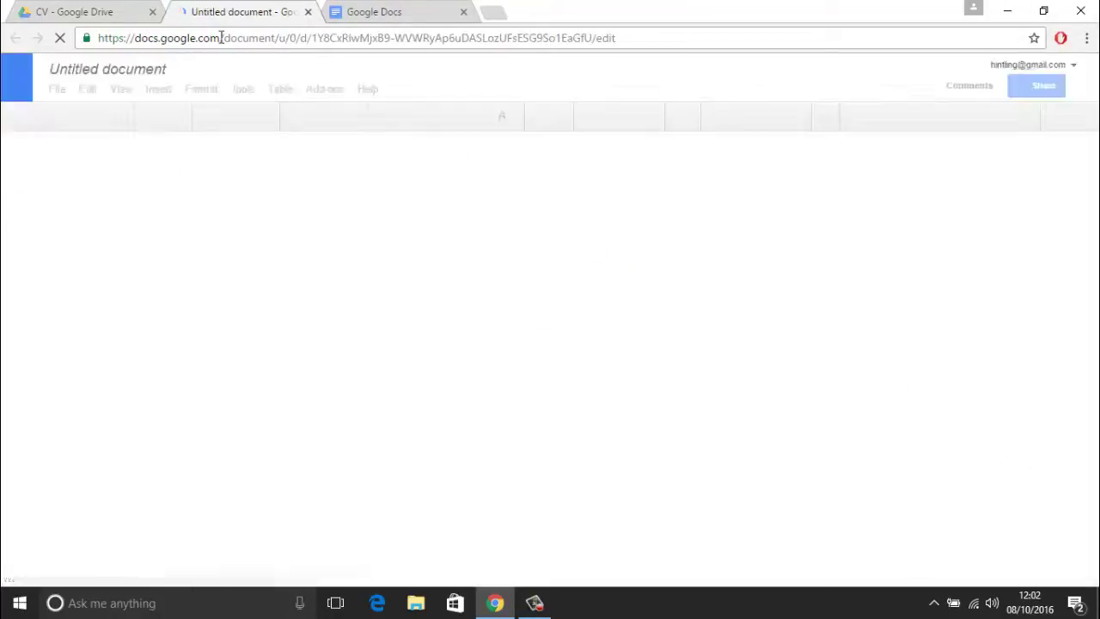
- Compare the web addresses of the new document and the Drive CV folder, finishing on the document
left_click_drag(220, 38, 138, 40)
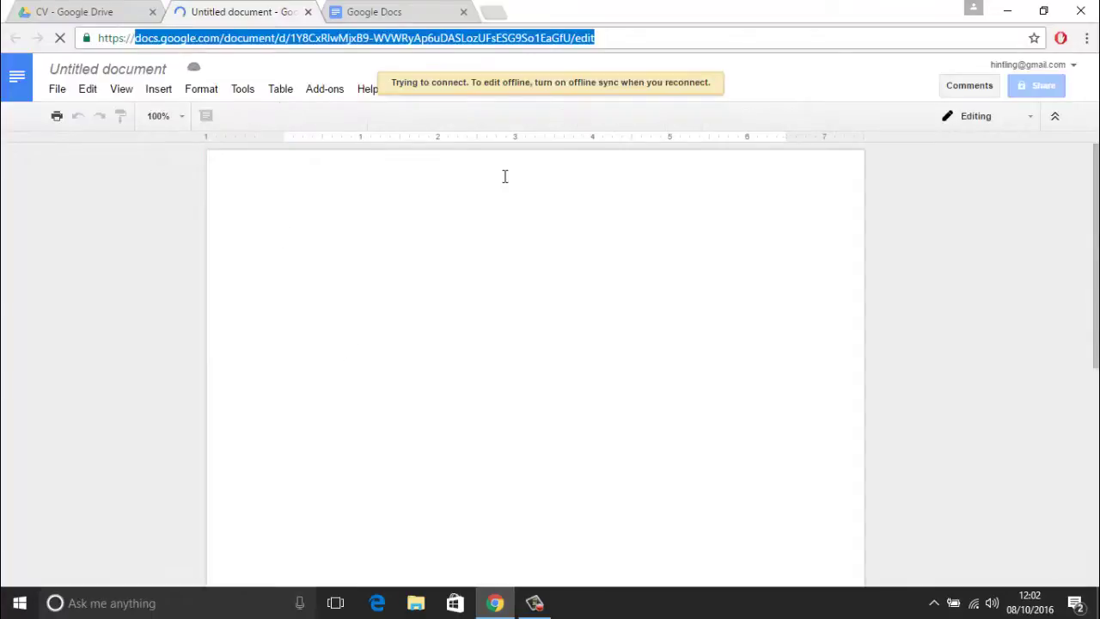
left_click(331, 250)
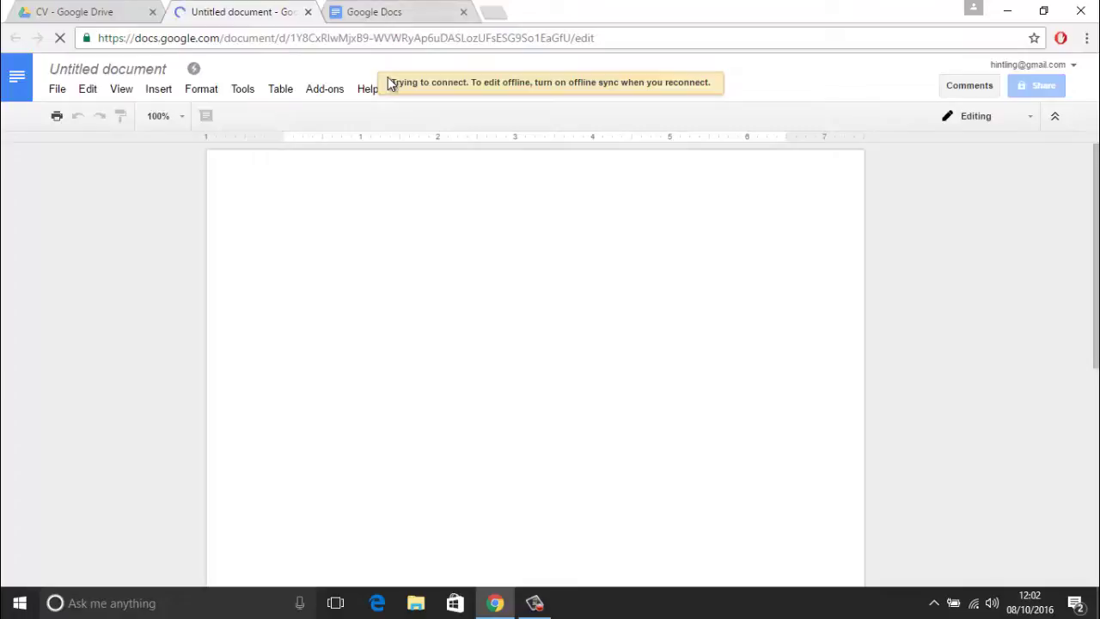
left_click(54, 10)
left_click(197, 9)
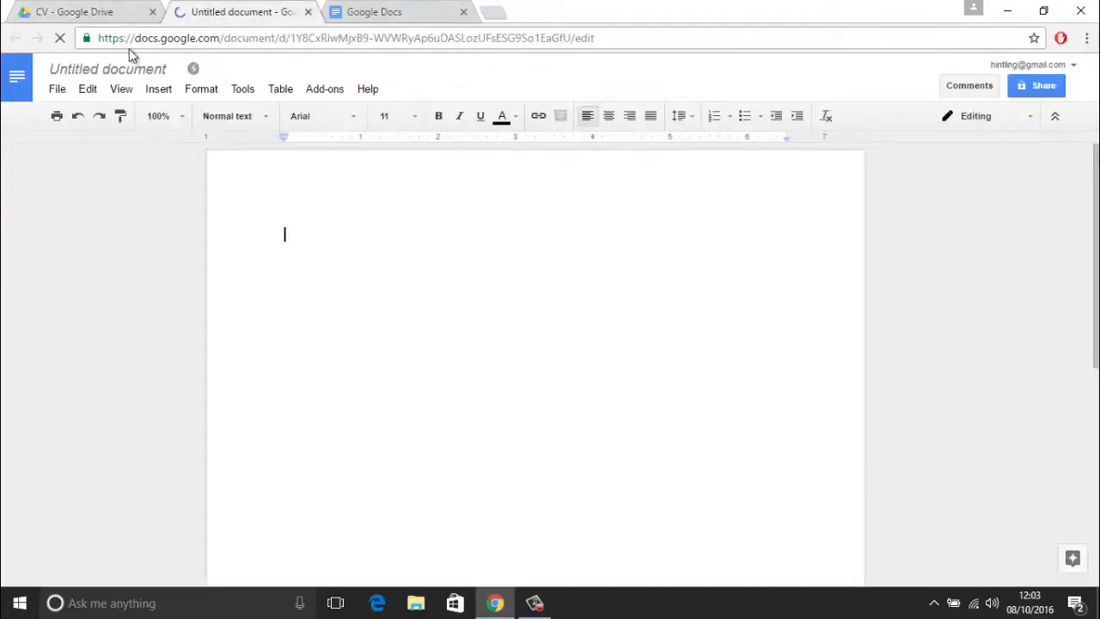
double_click(148, 38)
left_click(90, 10)
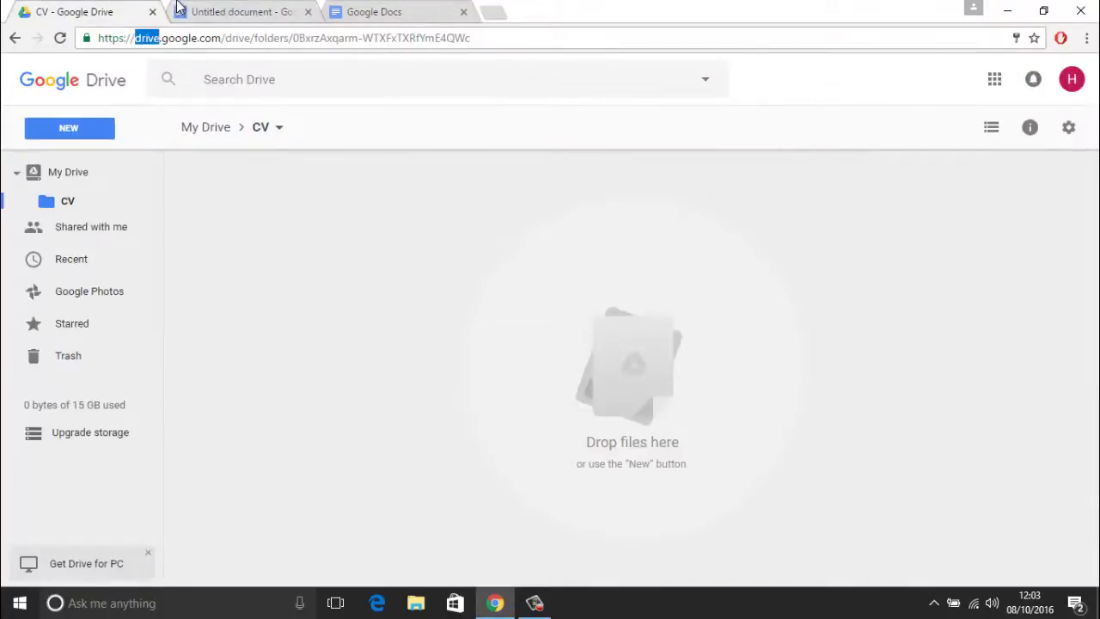
left_click(225, 11)
left_click(115, 12)
left_click(242, 9)
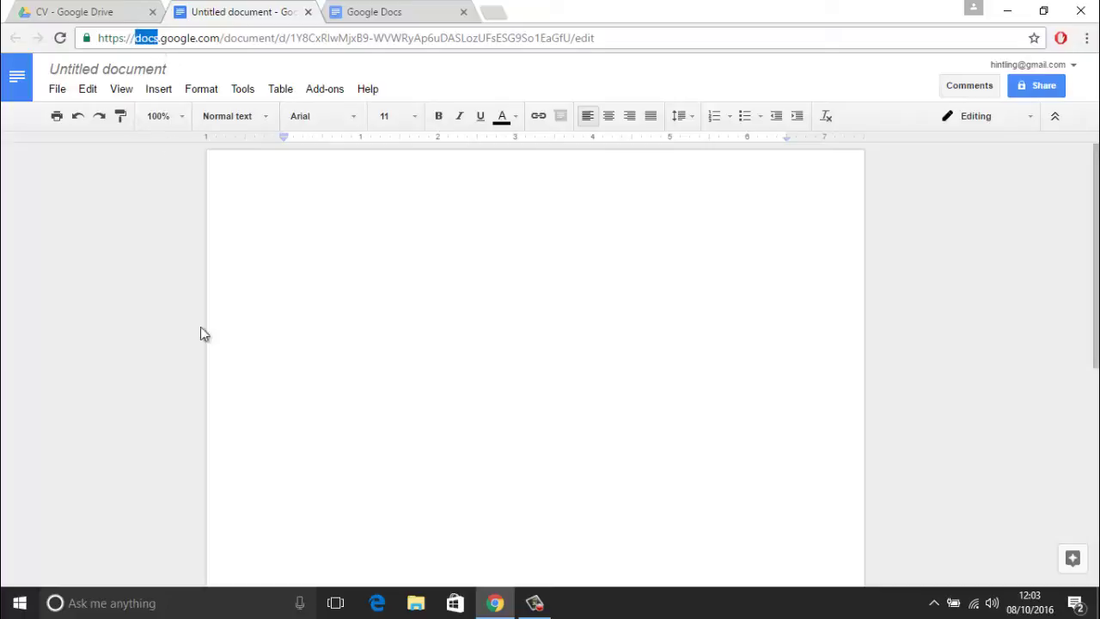
left_click(56, 11)
left_click(245, 11)
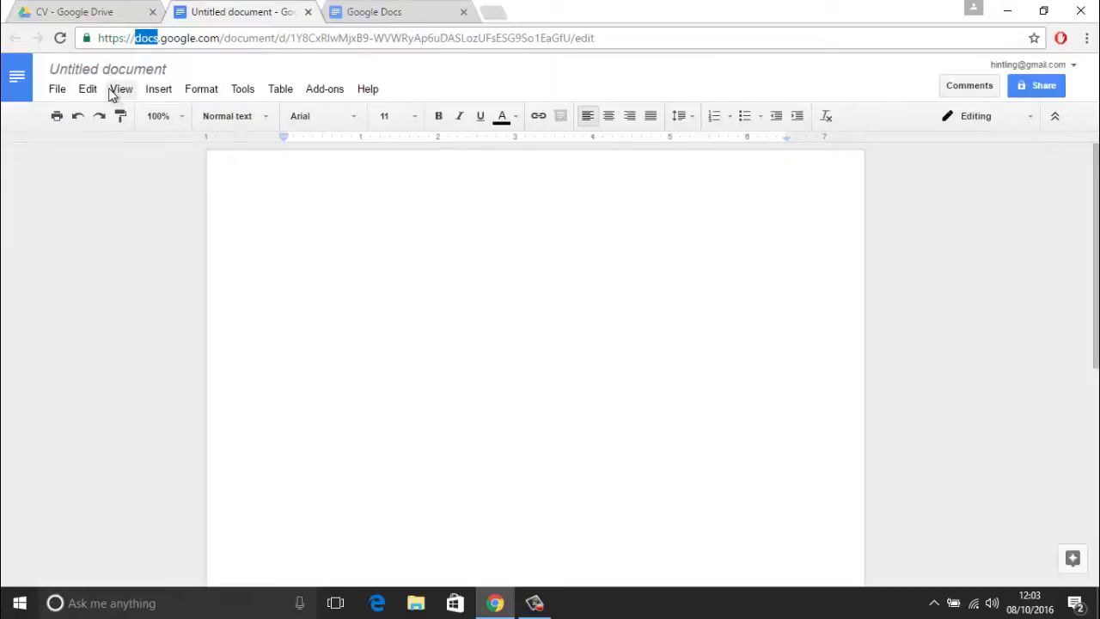
- Rename the untitled document as My CV
left_click(53, 88)
left_click(85, 72)
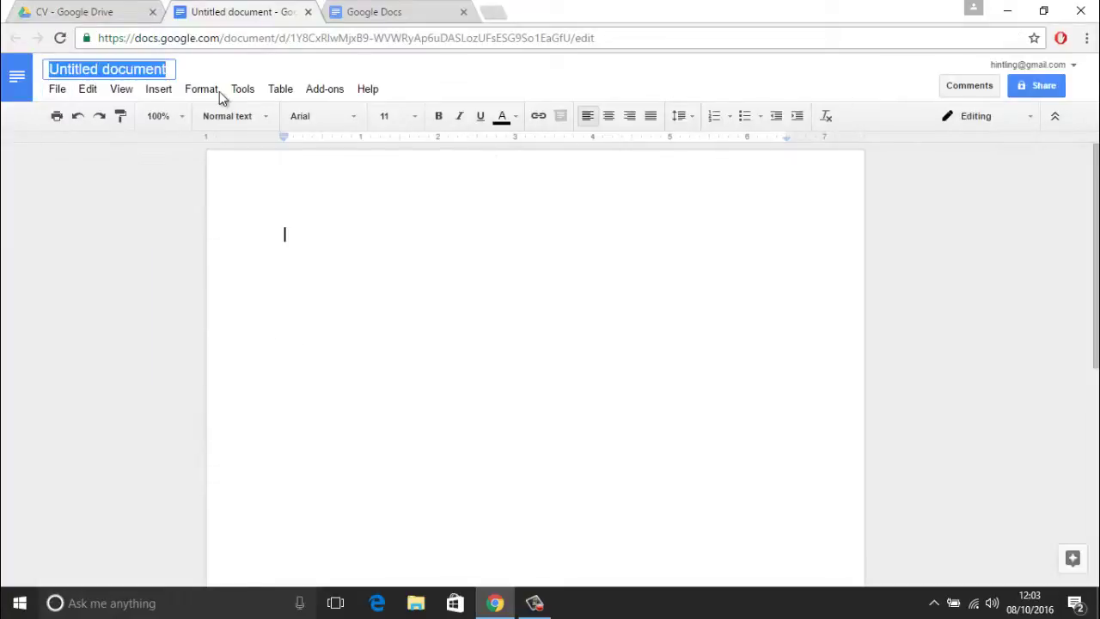
type("Mu")
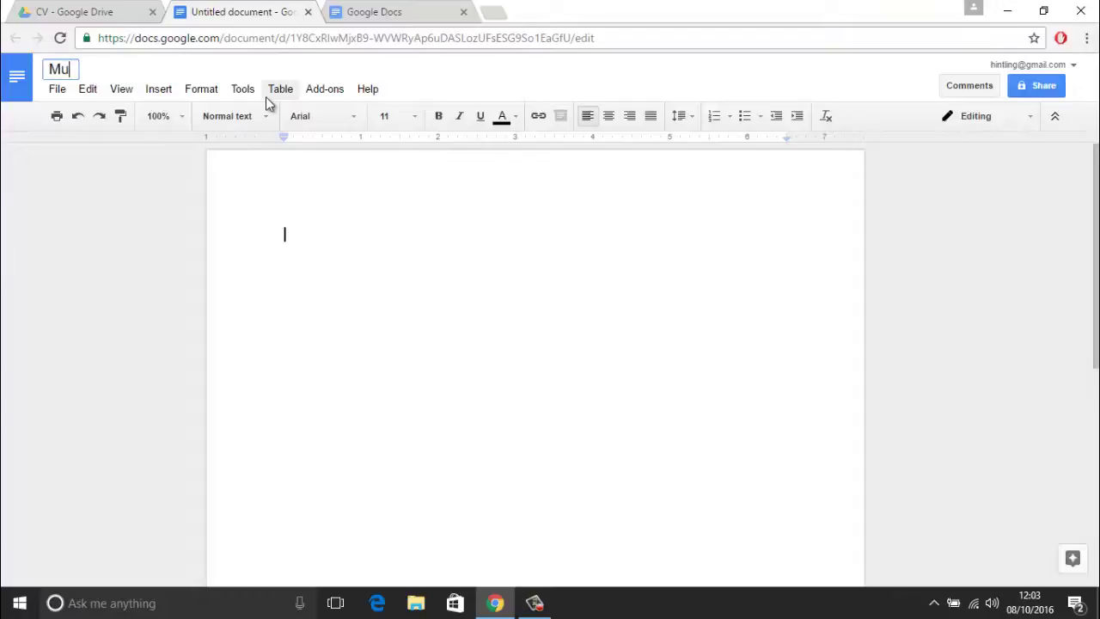
key("BackSpace")
type("y CV")
key("Return")
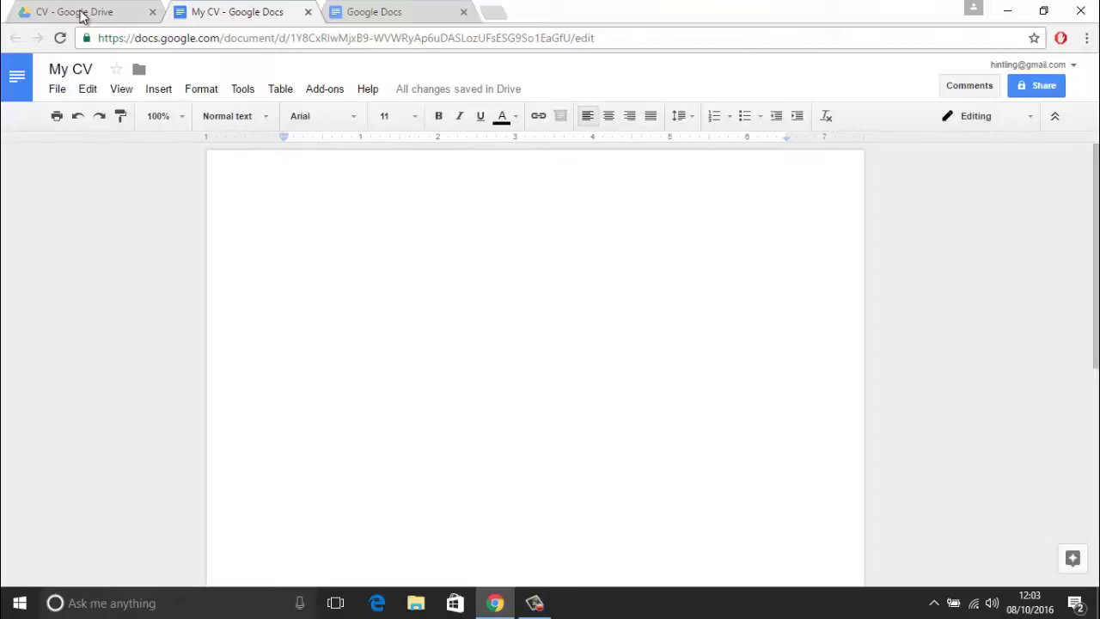
- Check the CV folder in Drive, close the open My CV document and reopen it from the folder
left_click(118, 9)
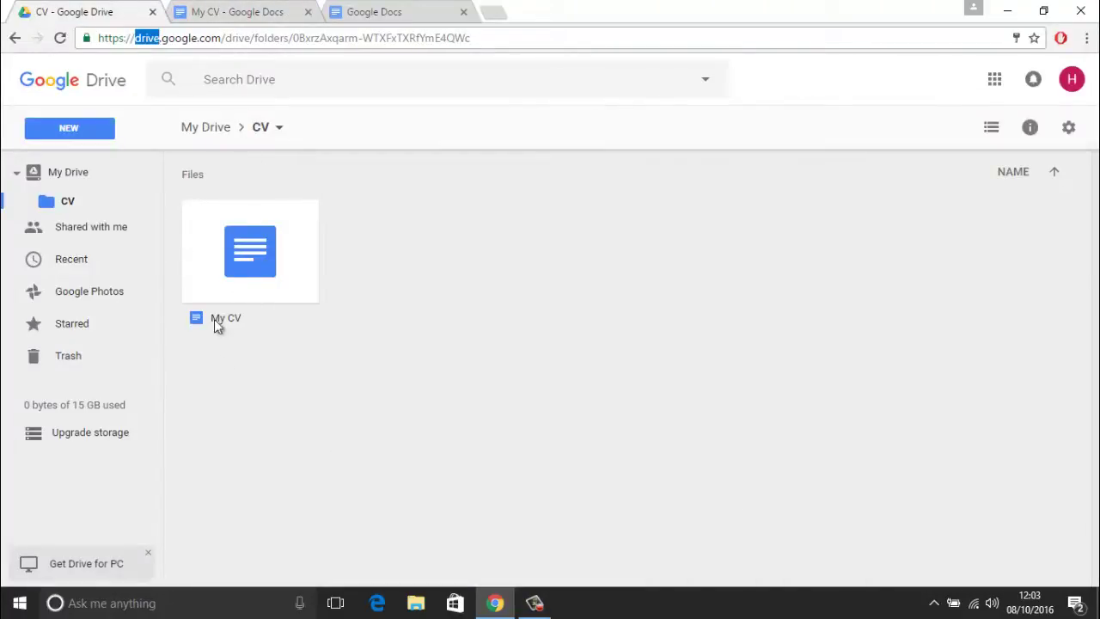
left_click(308, 11)
left_click(276, 290)
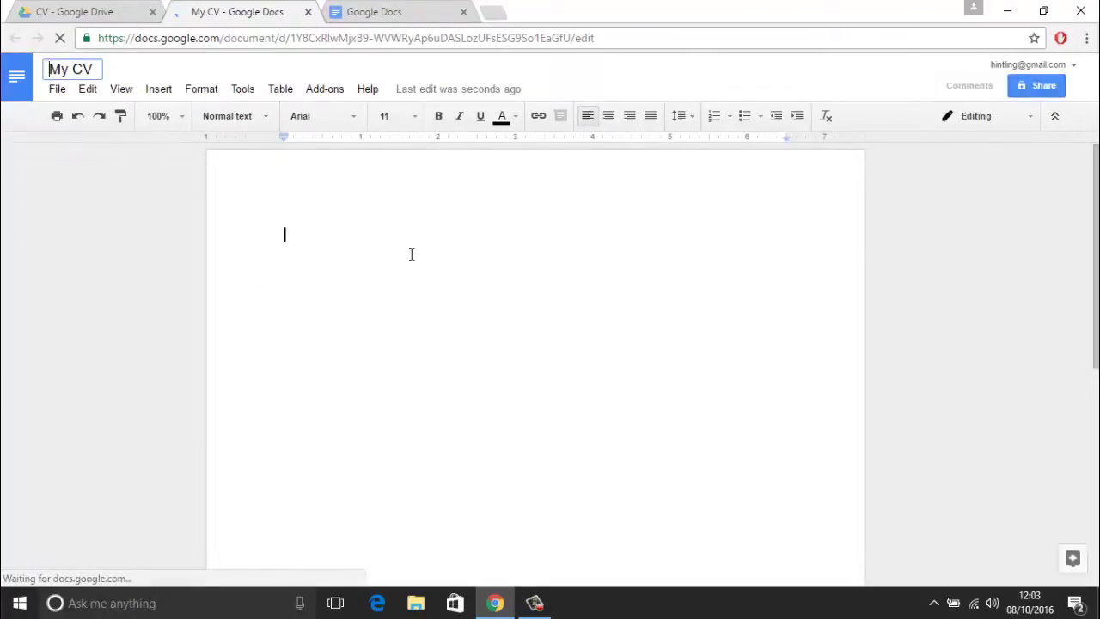
type("gdfgdfg")
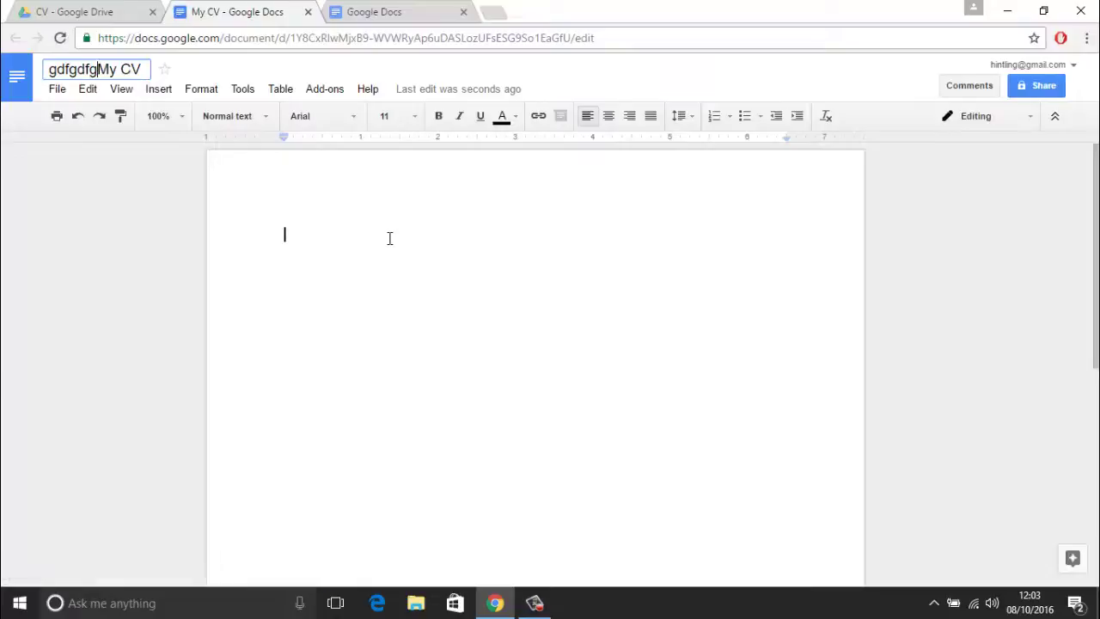
key("BackSpace")
key("BackSpace")
key("BackSpace")
key("BackSpace")
key("BackSpace")
key("BackSpace")
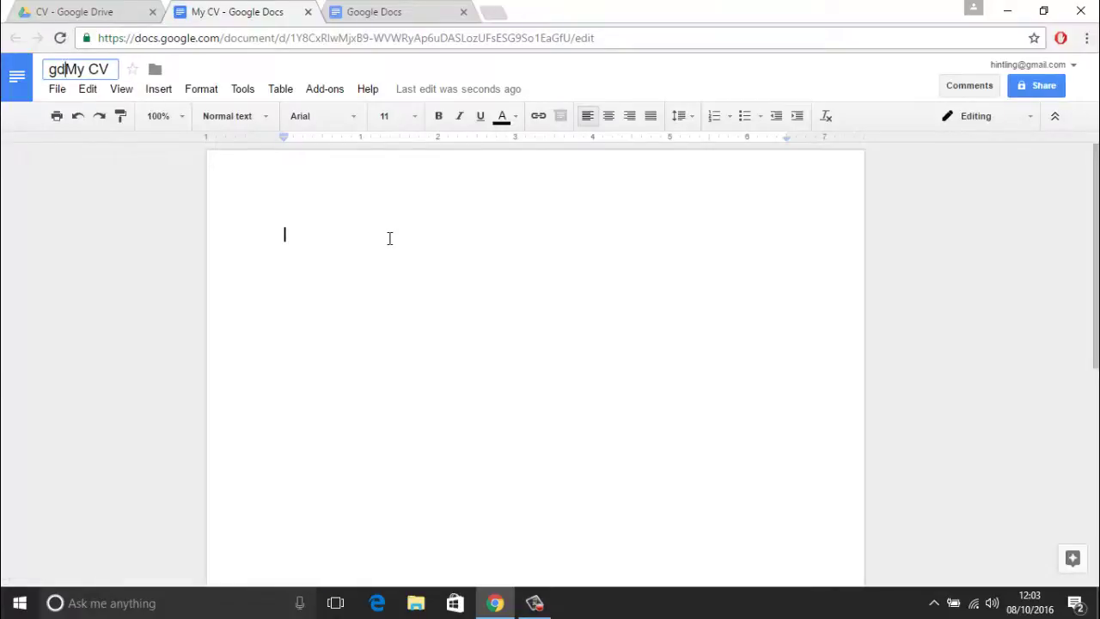
key("BackSpace")
- Enter the sample text fsdfdsfs in the body of My CV, and close the document to return to the CV folder
key("Return")
type("fsdfdsfs")
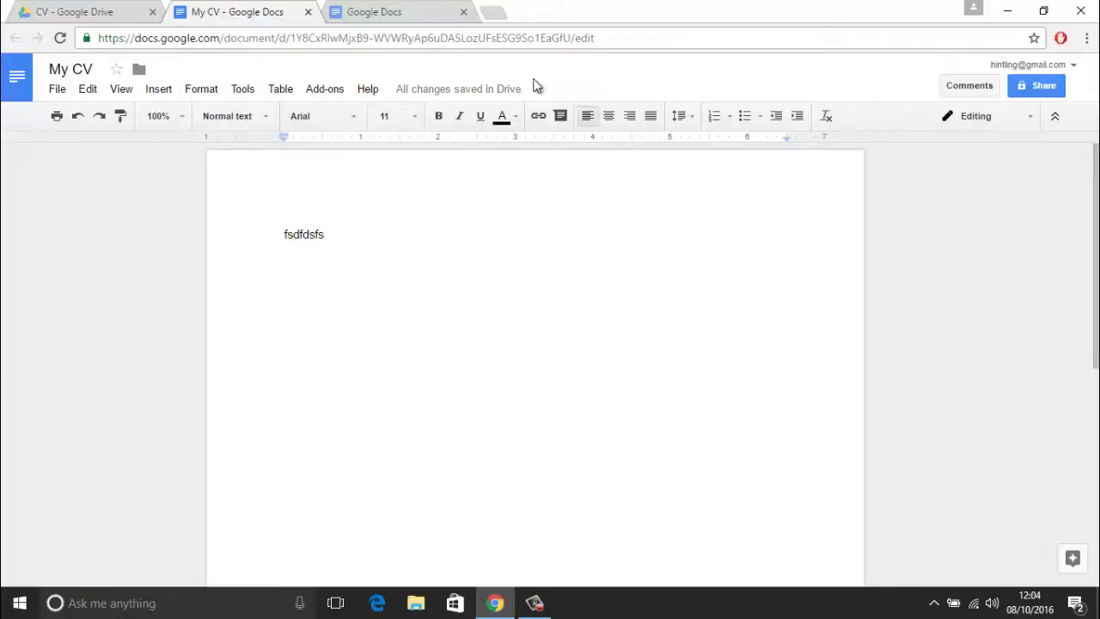
left_click(307, 12)
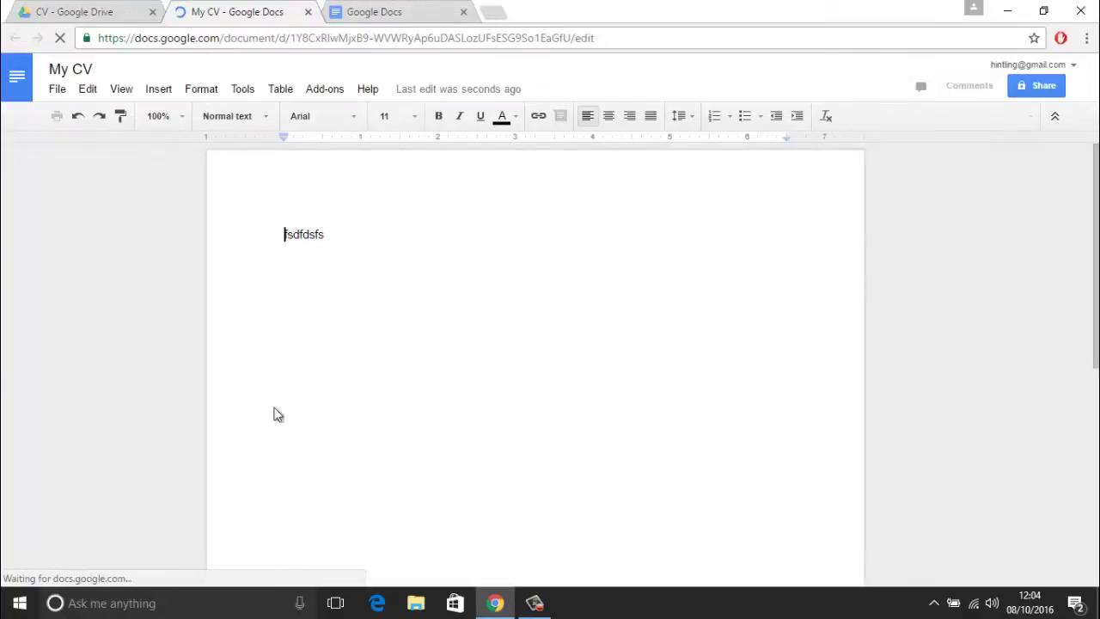
key("ctrl+w")
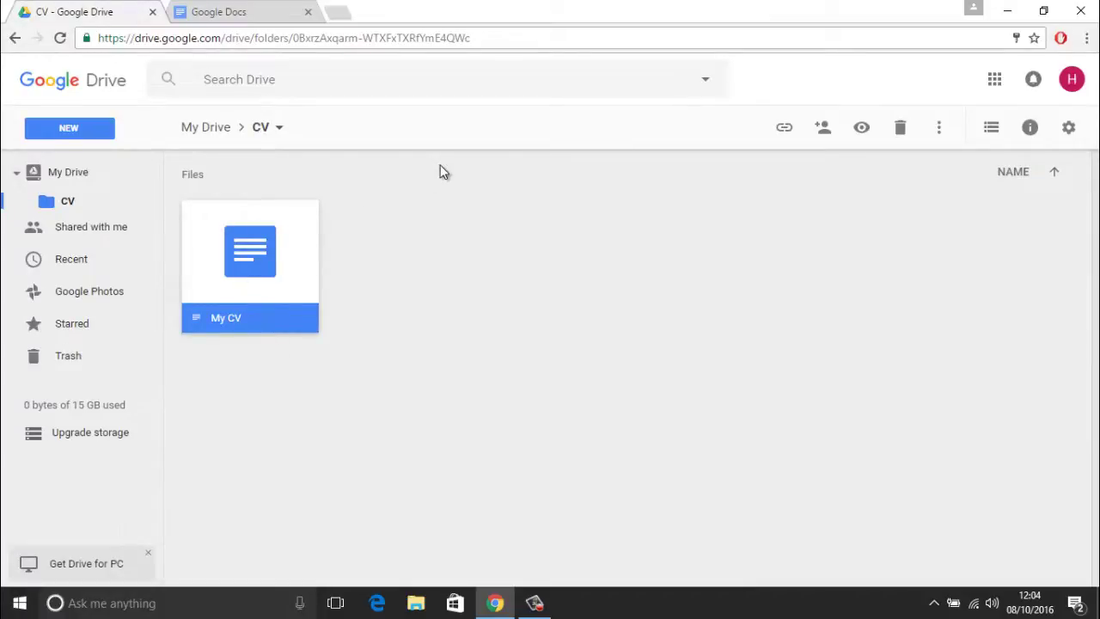
- Turn on link sharing for the My CV document and select its shareable link
left_click(788, 128)
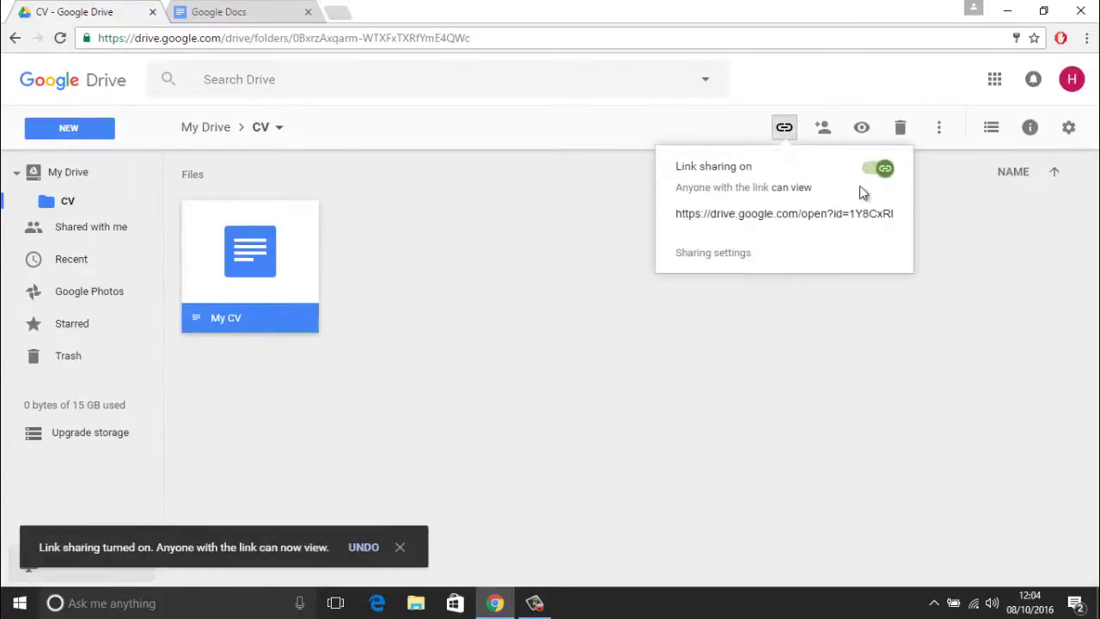
left_click_drag(893, 214, 674, 211)
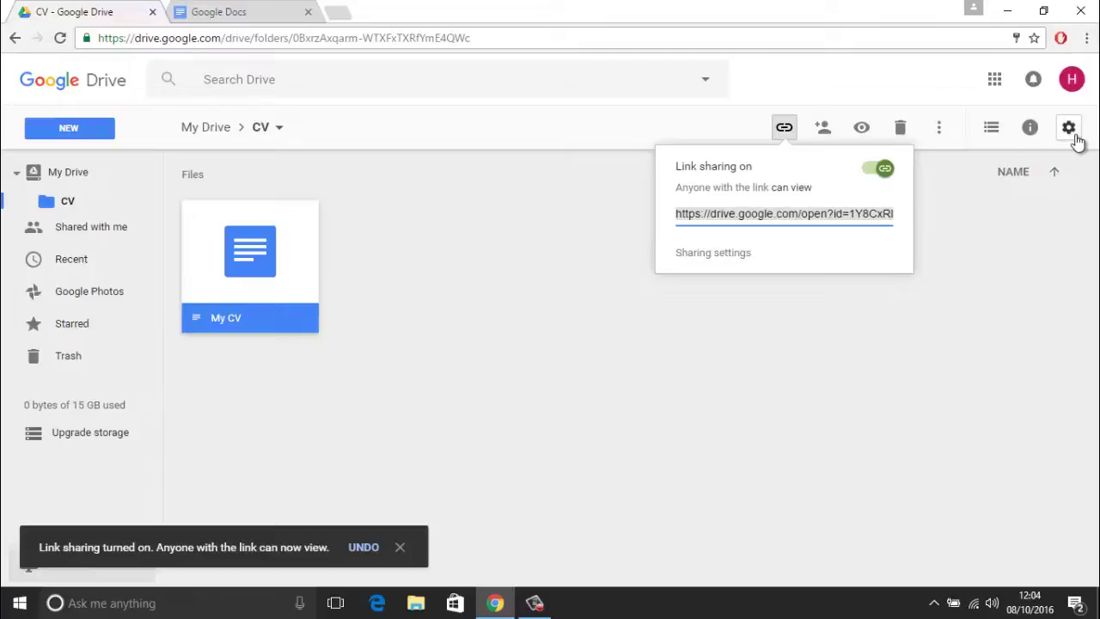
left_click(461, 281)
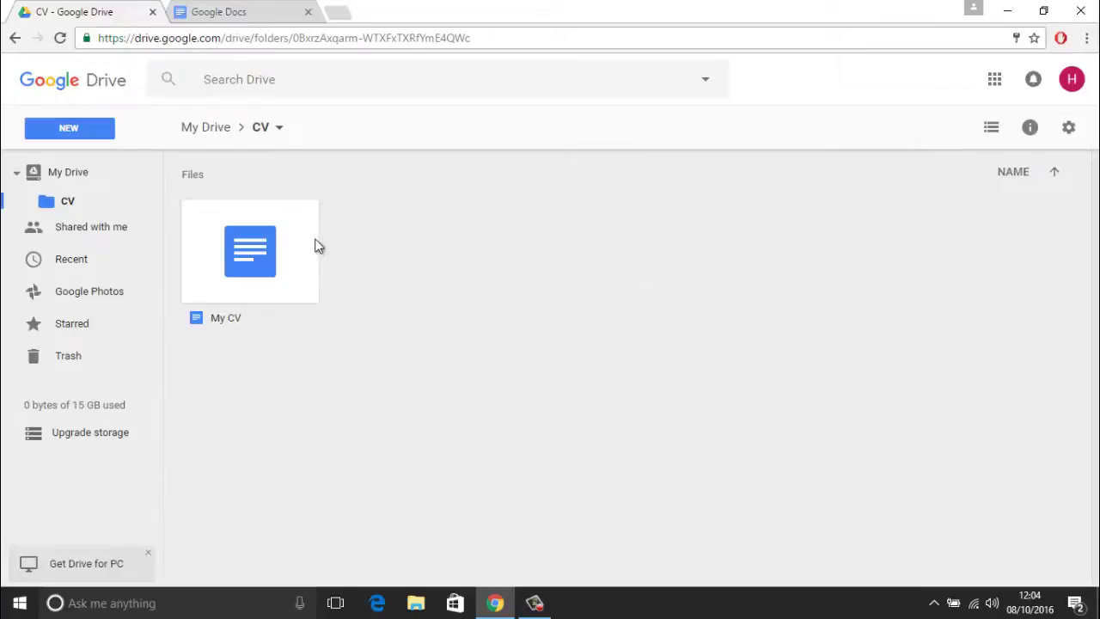
- View Shared with me, and return to the CV folder with the My CV document selected
left_click(128, 229)
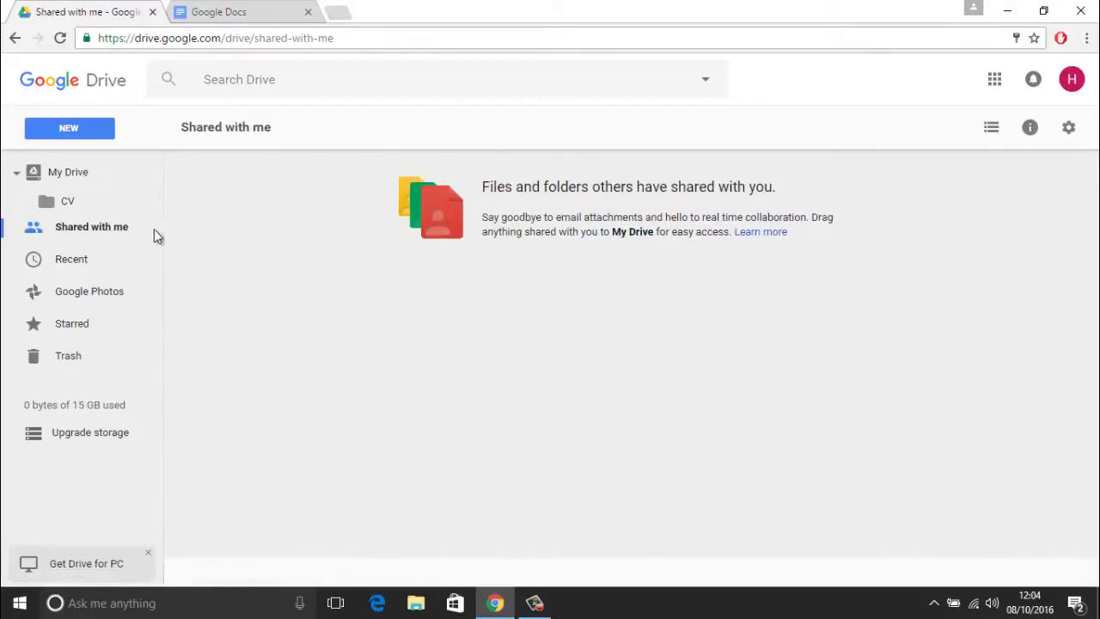
left_click(65, 201)
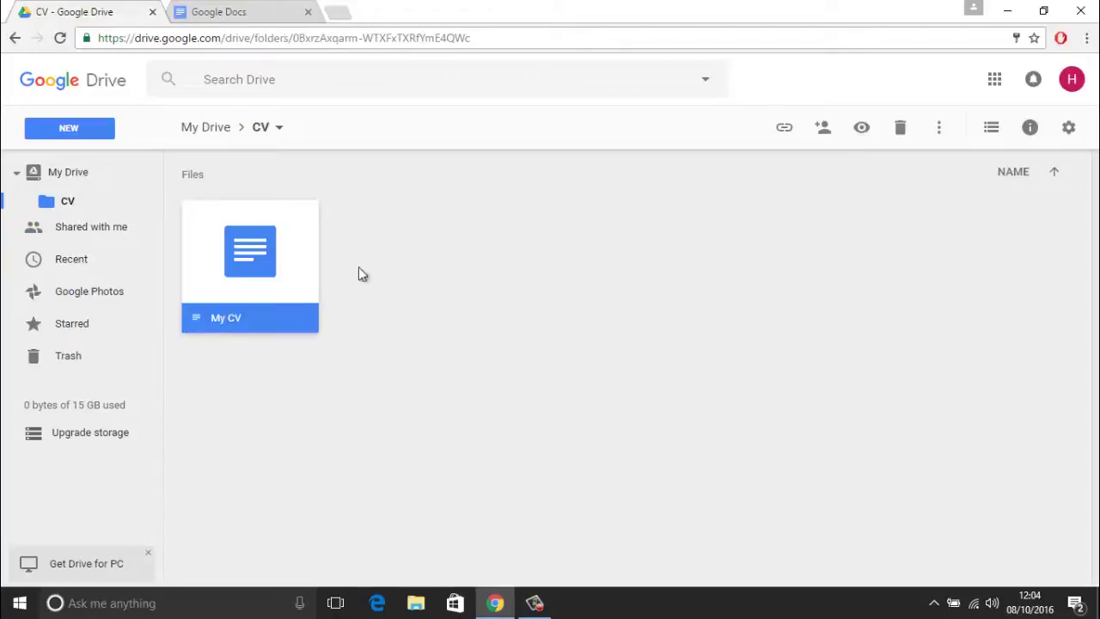
- Review My CV's sharing settings, including the permission levels for people, the link access options and the document link, and close them
left_click(830, 138)
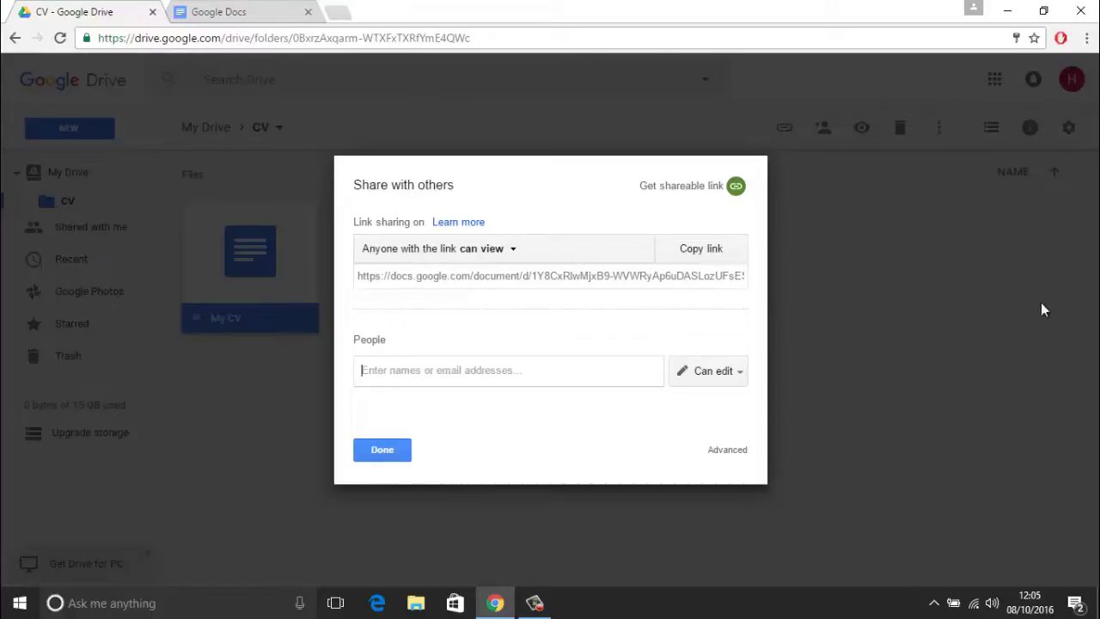
left_click(742, 387)
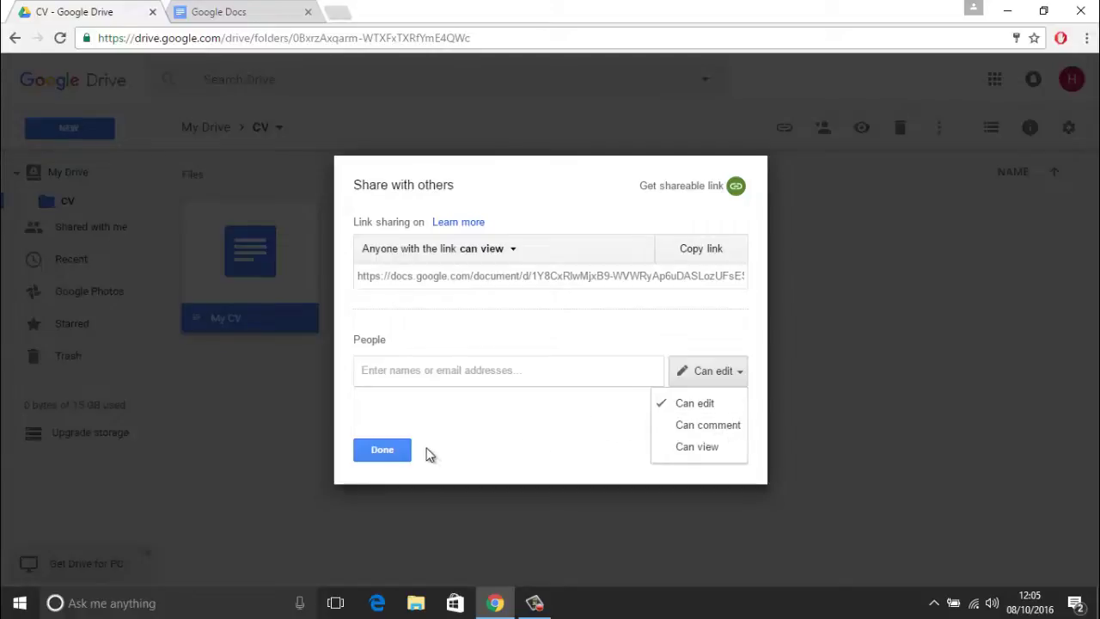
left_click(382, 282)
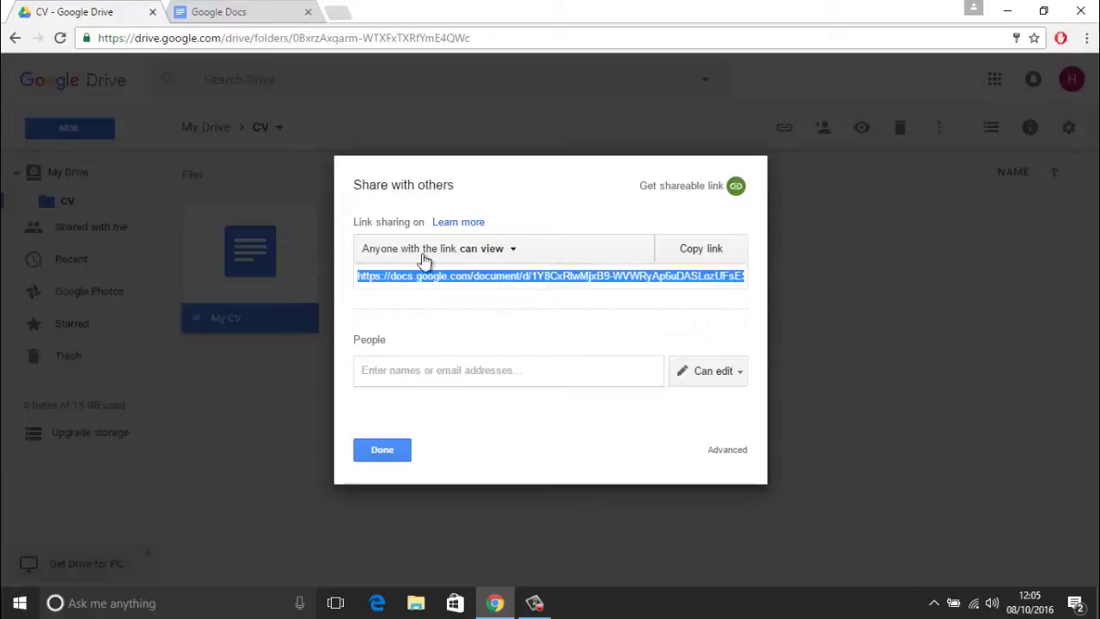
left_click(518, 248)
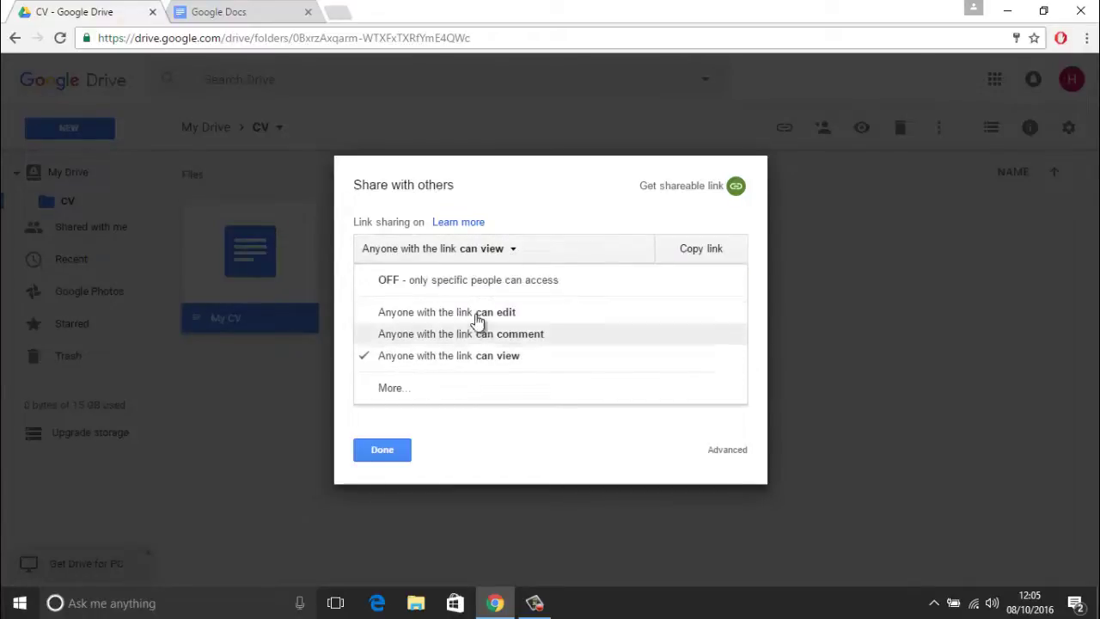
left_click(558, 214)
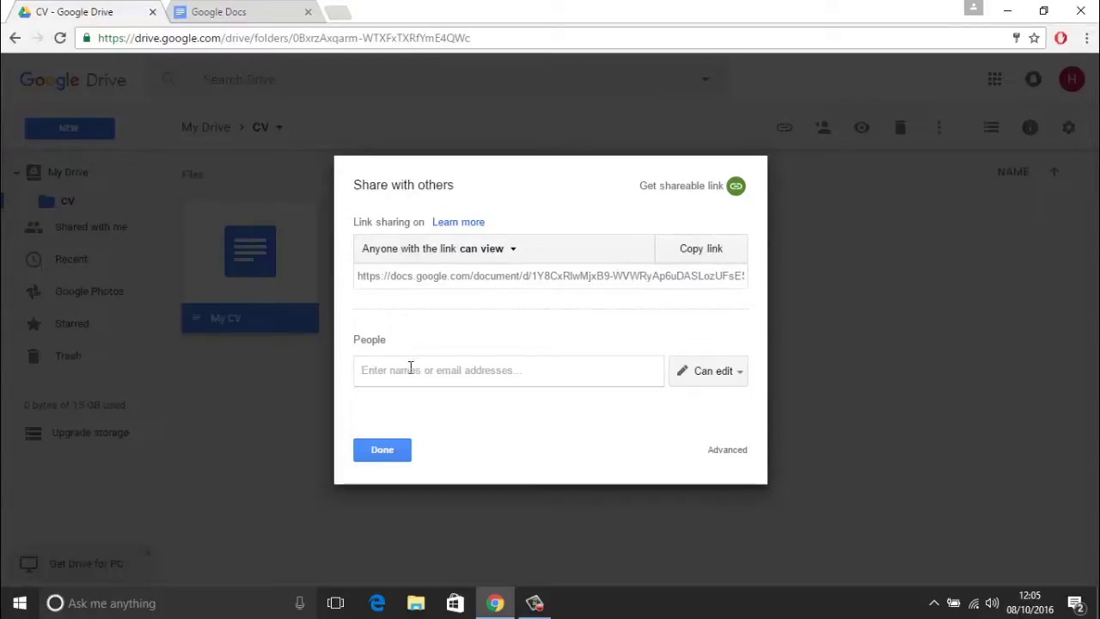
left_click(393, 277)
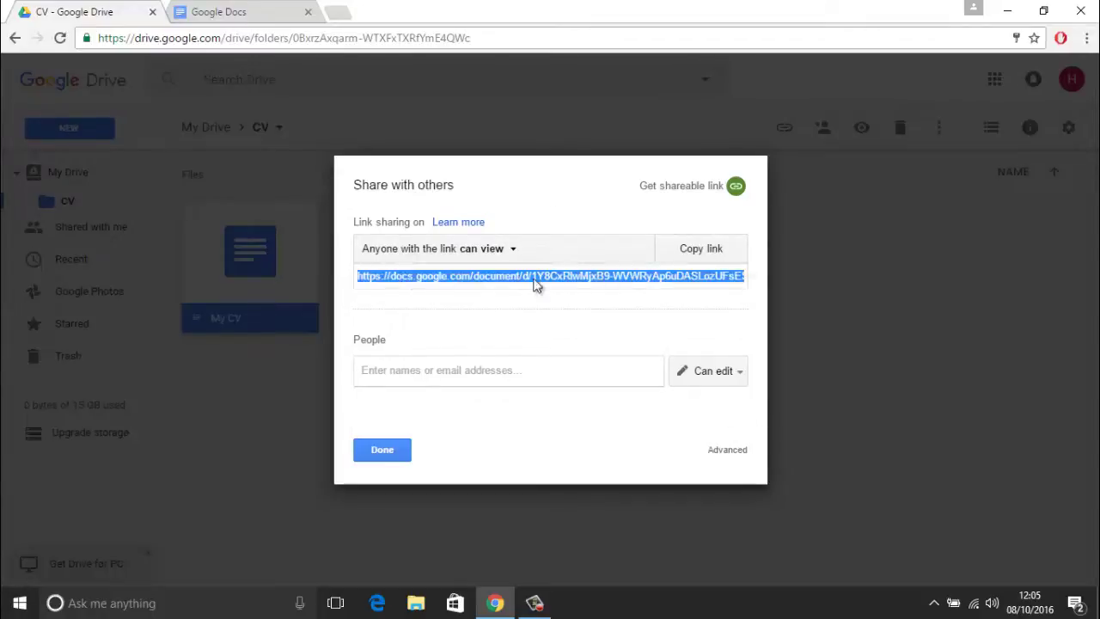
left_click(273, 405)
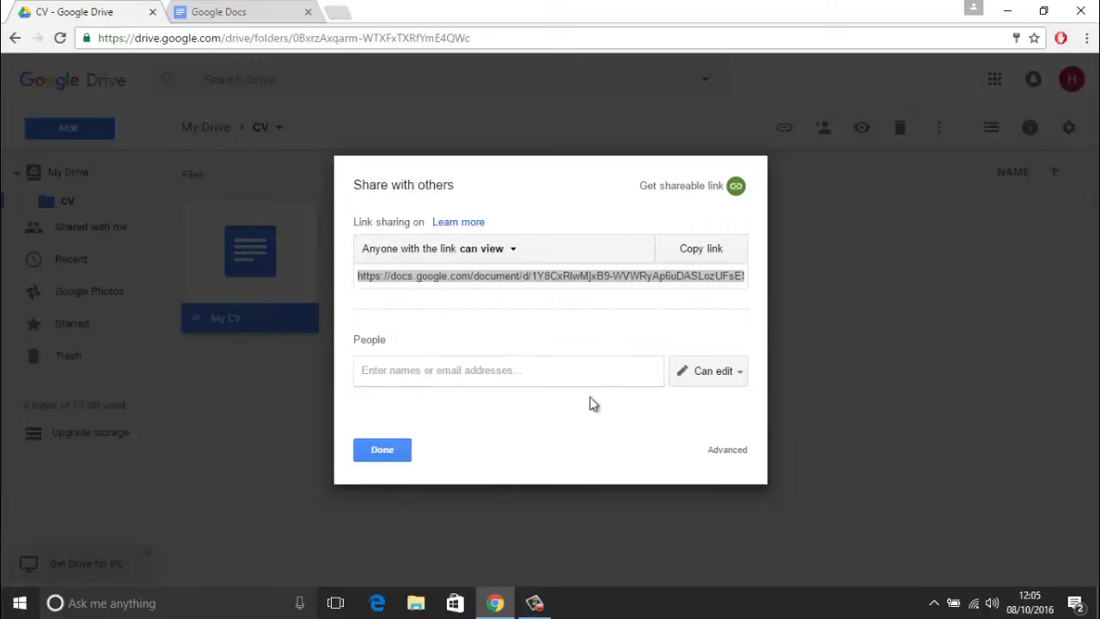
left_click(535, 603)
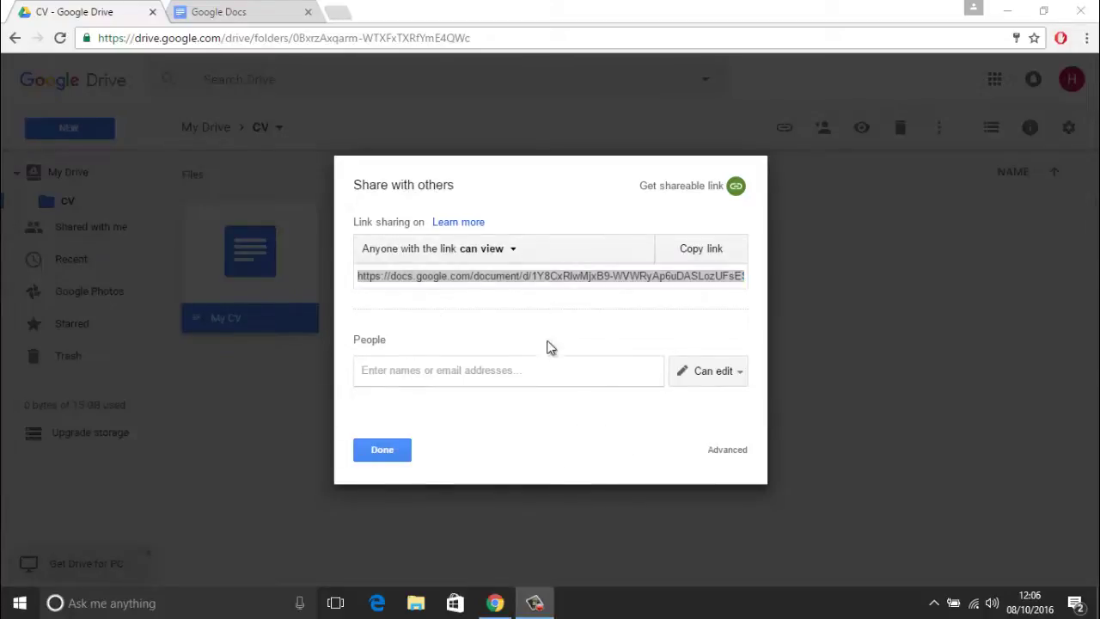
left_click(401, 457)
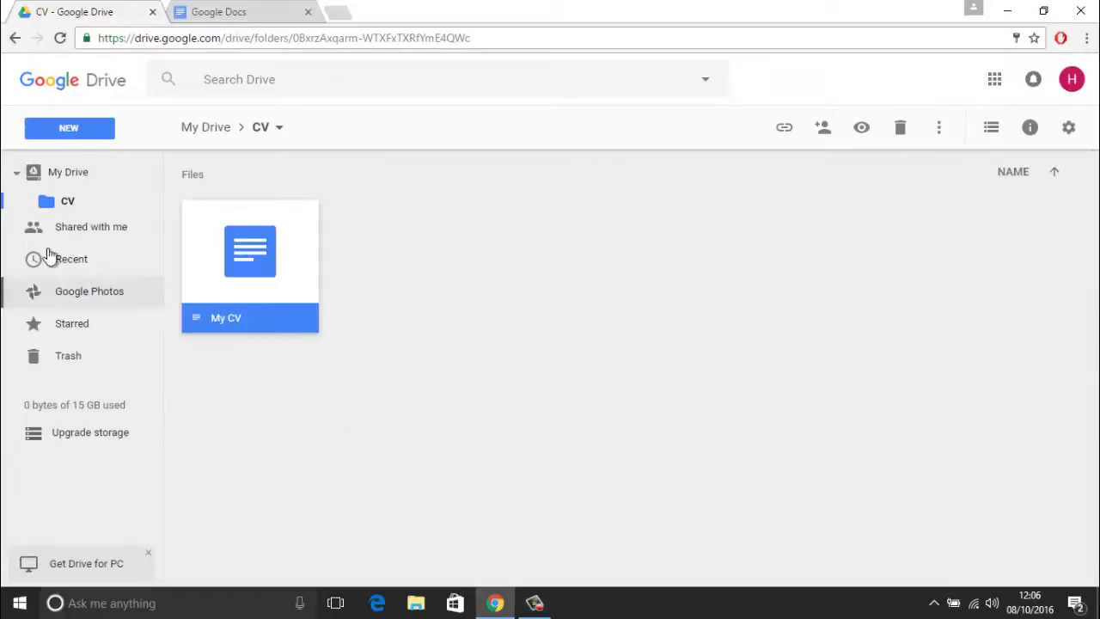
- View the Shared with me, Recent, Google Photos, Starred and Trash sections of Drive in turn
left_click(128, 234)
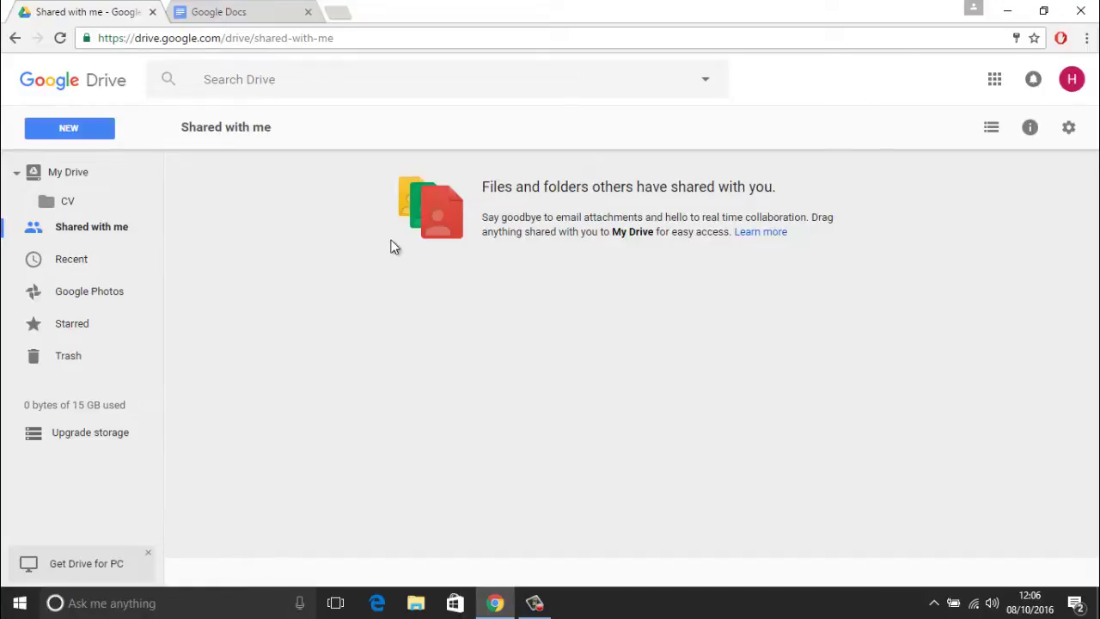
left_click(107, 263)
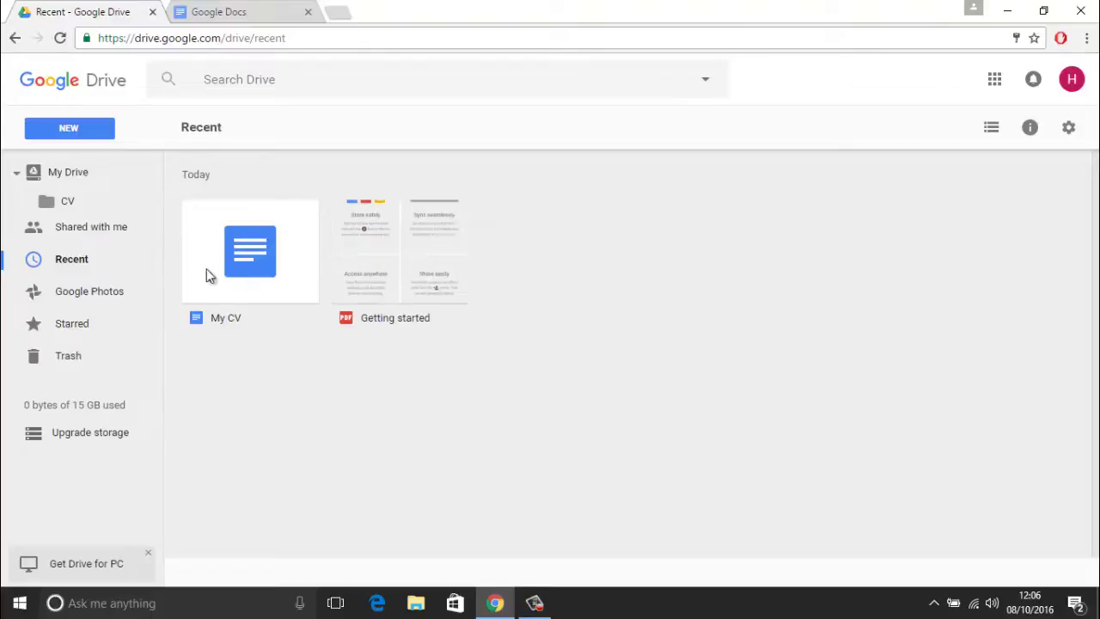
left_click(109, 298)
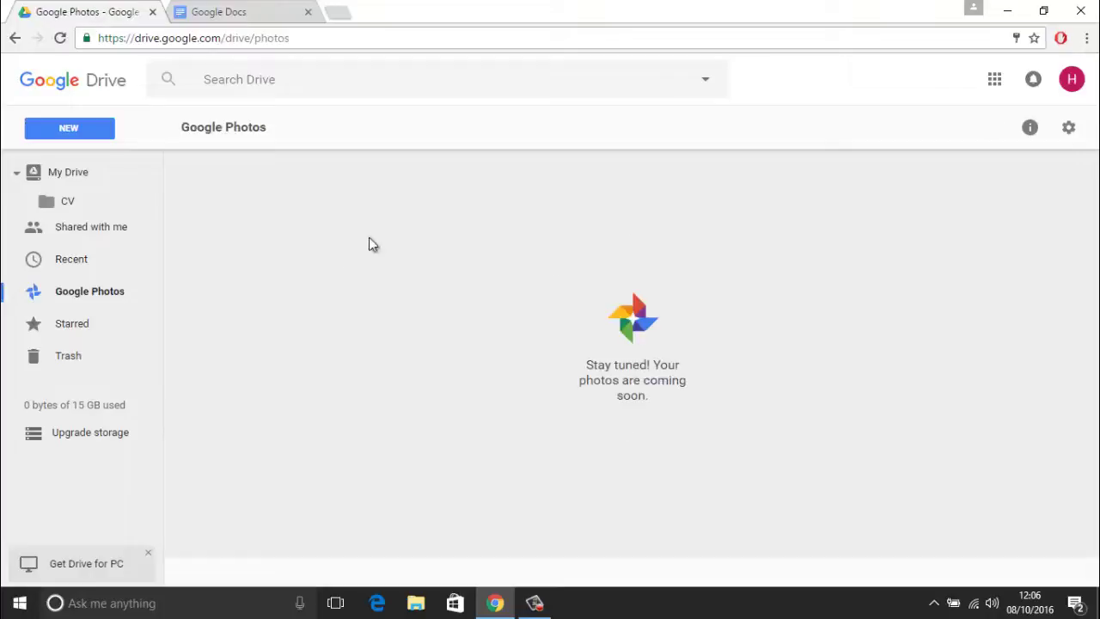
left_click(78, 327)
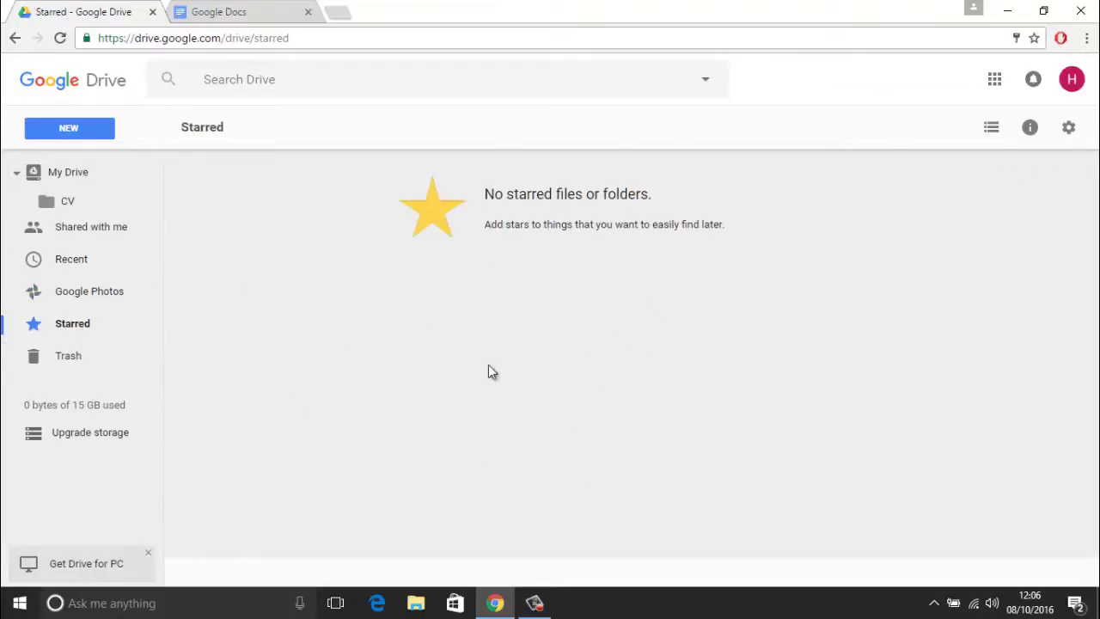
left_click(103, 356)
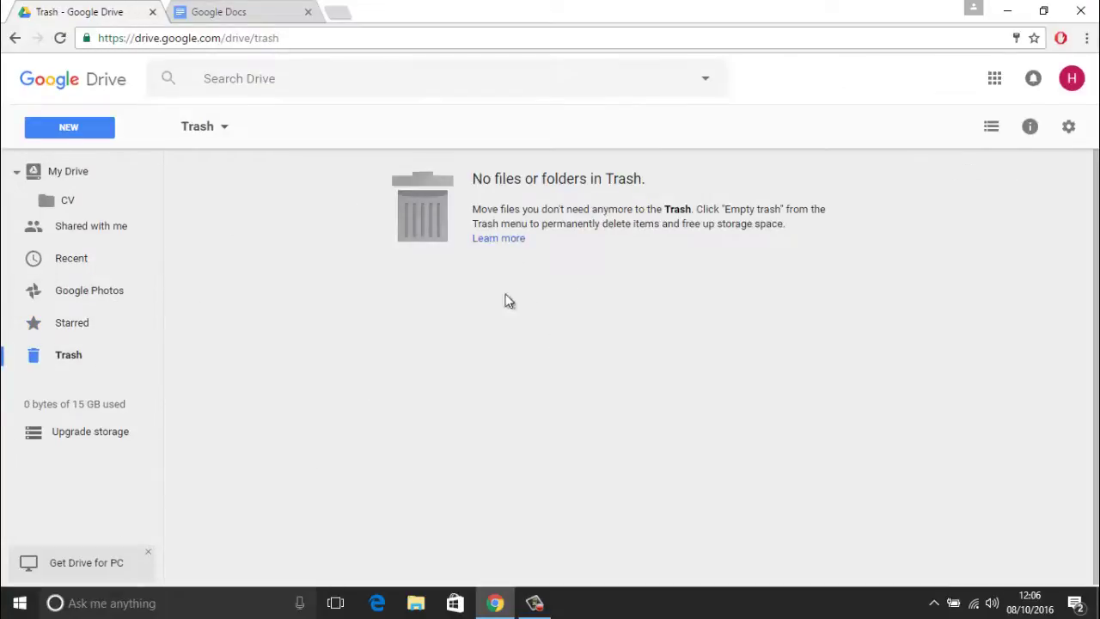
- Open the CV folder and compare its list and grid layouts, finishing in grid view
left_click(987, 130)
left_click(988, 136)
left_click(988, 136)
left_click(86, 204)
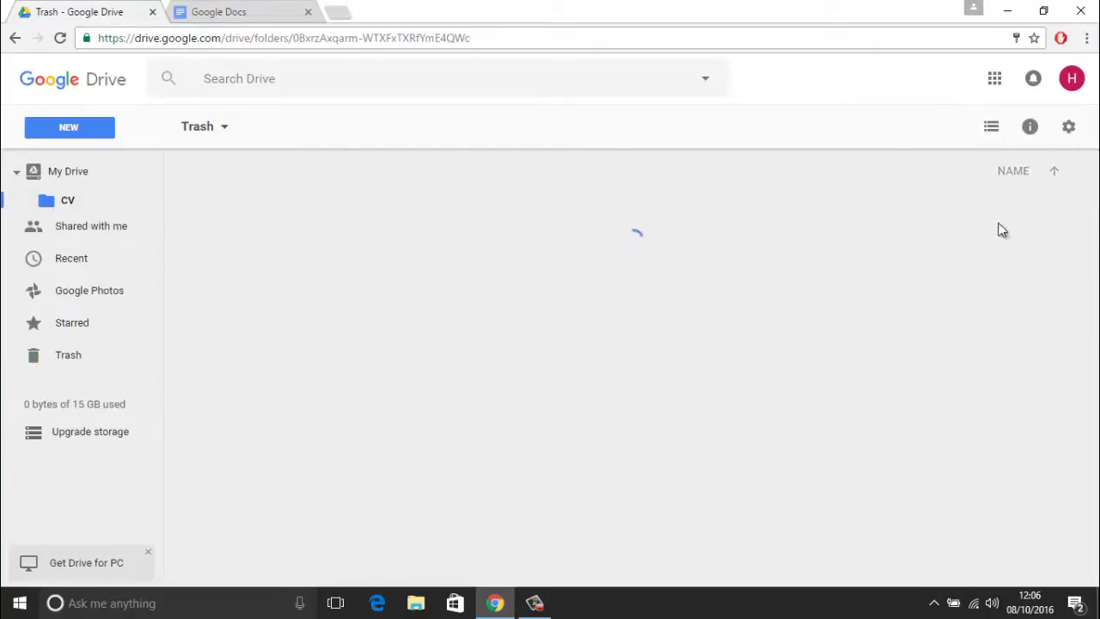
left_click(999, 133)
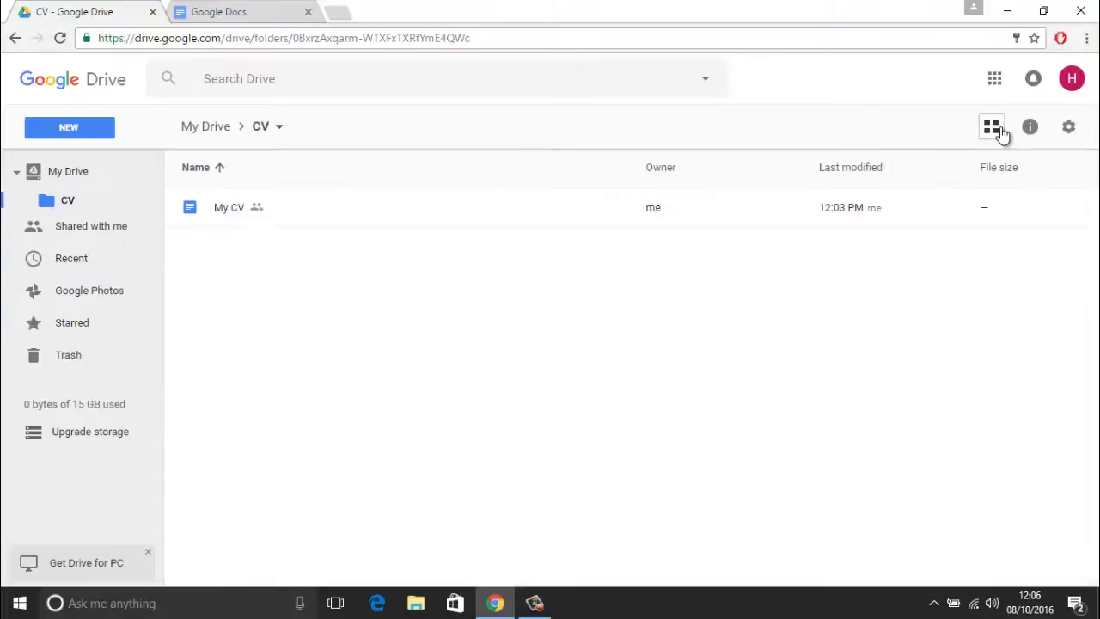
left_click(992, 129)
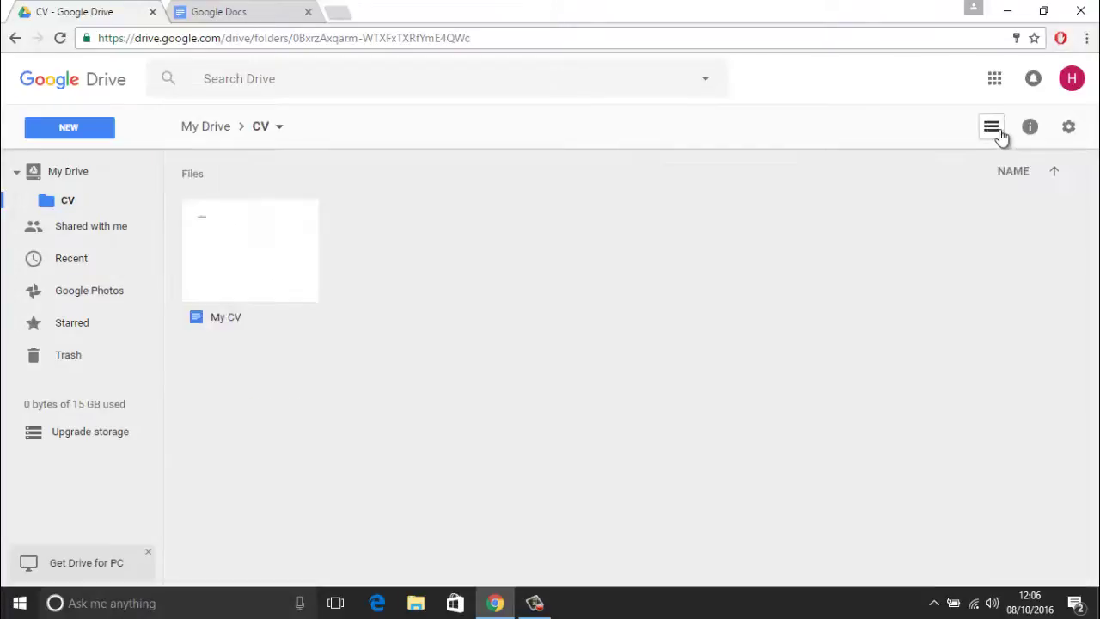
left_click(996, 133)
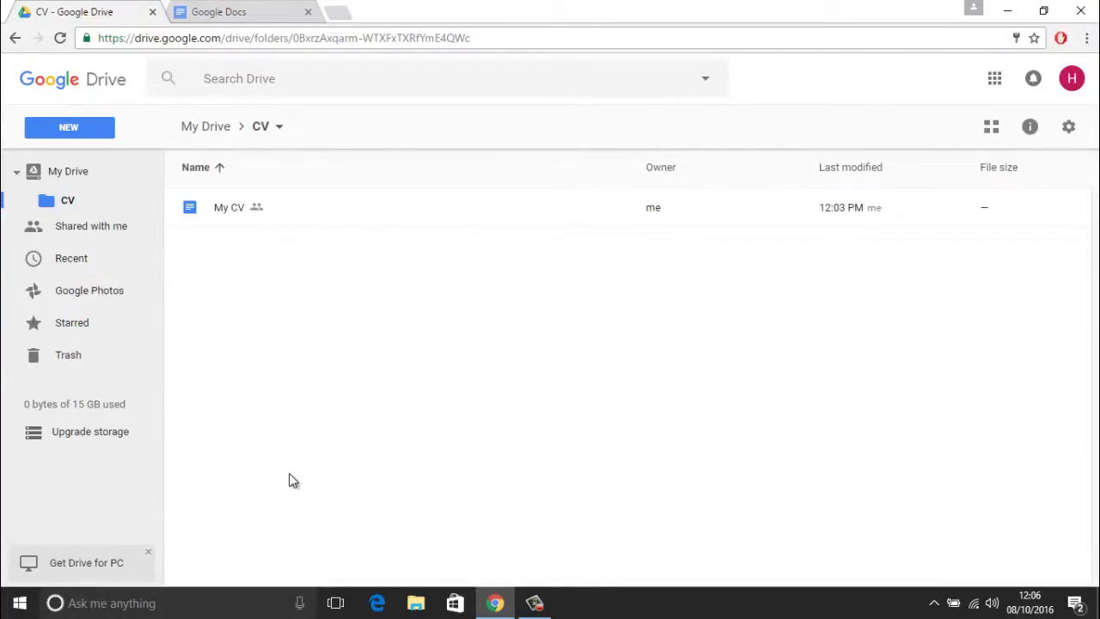
left_click(992, 128)
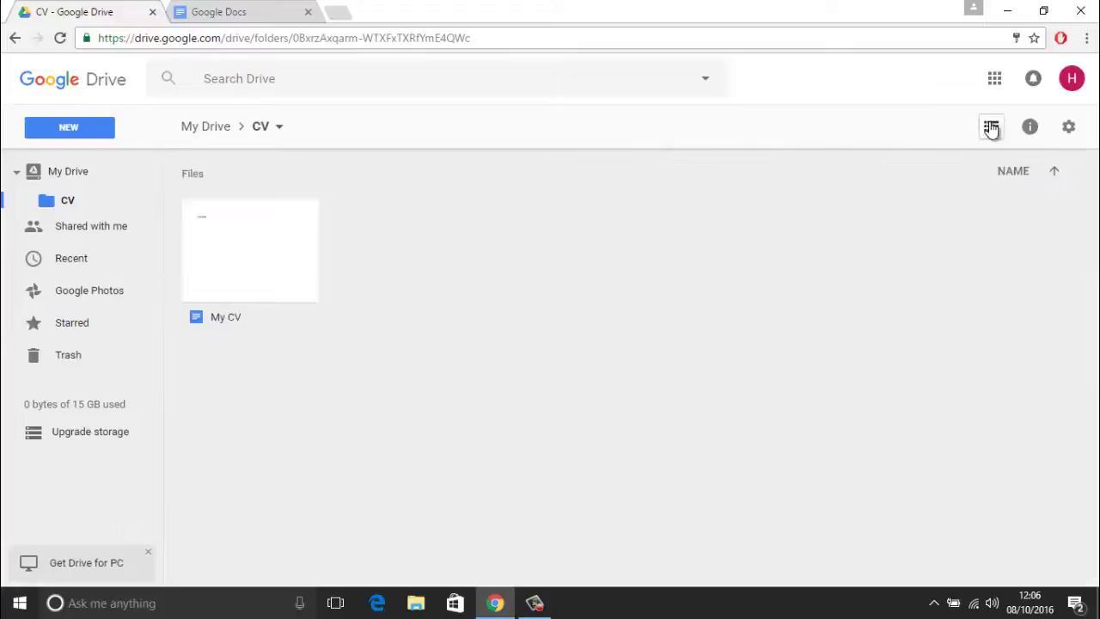
- Return to My Drive and review the options for creating or uploading new items without choosing one
left_click(52, 173)
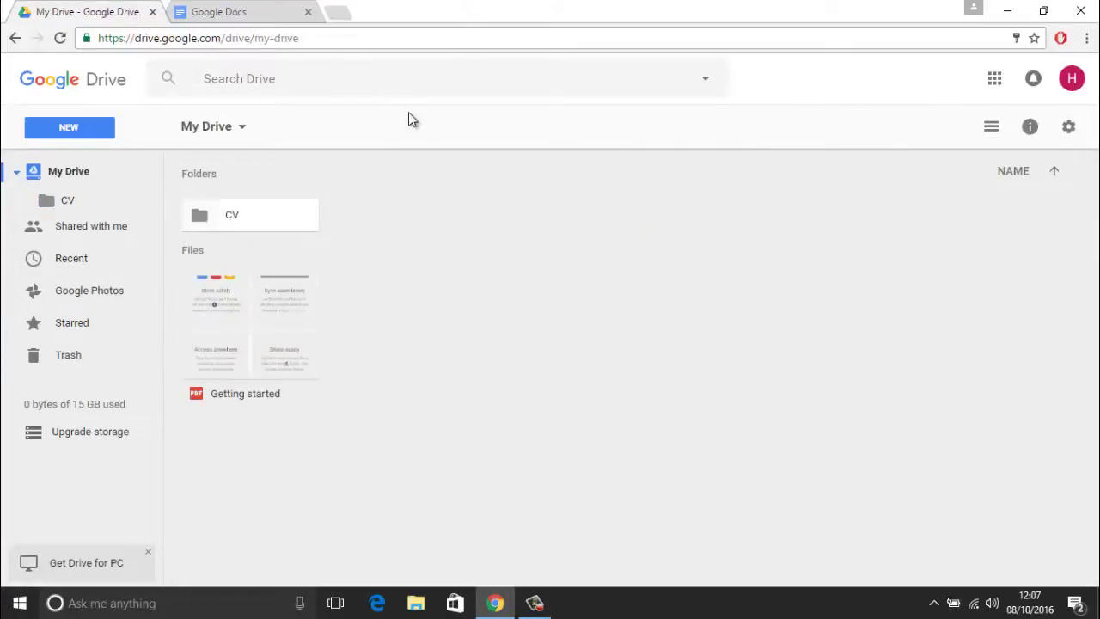
left_click(57, 129)
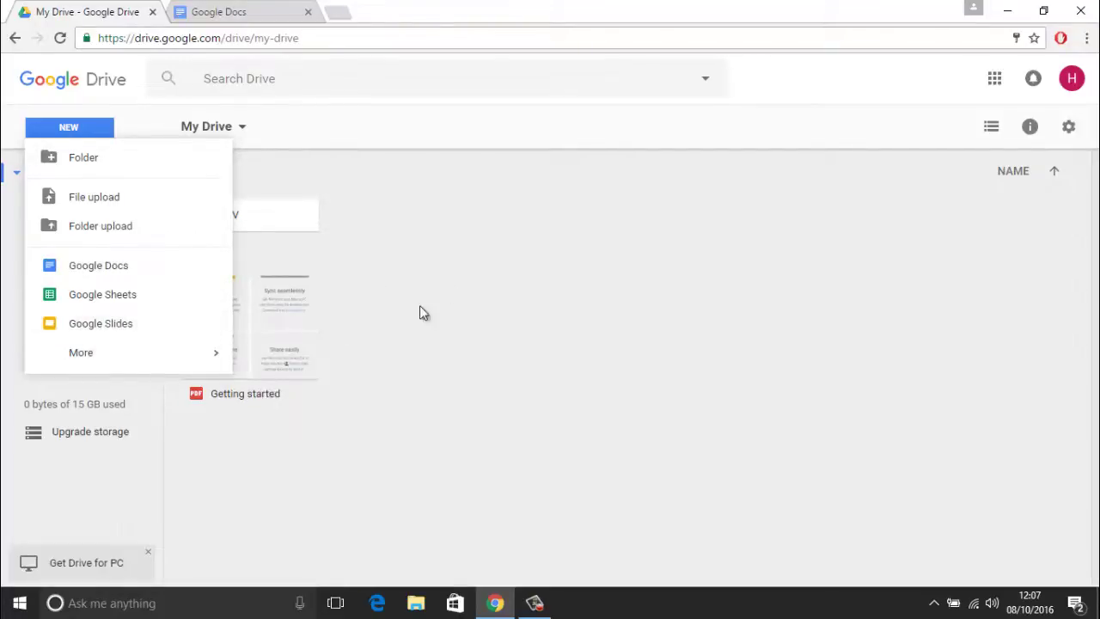
left_click(434, 288)
- Open the CV folder from the My Drive overview to view its contents, and go back to My Drive
left_click(225, 219)
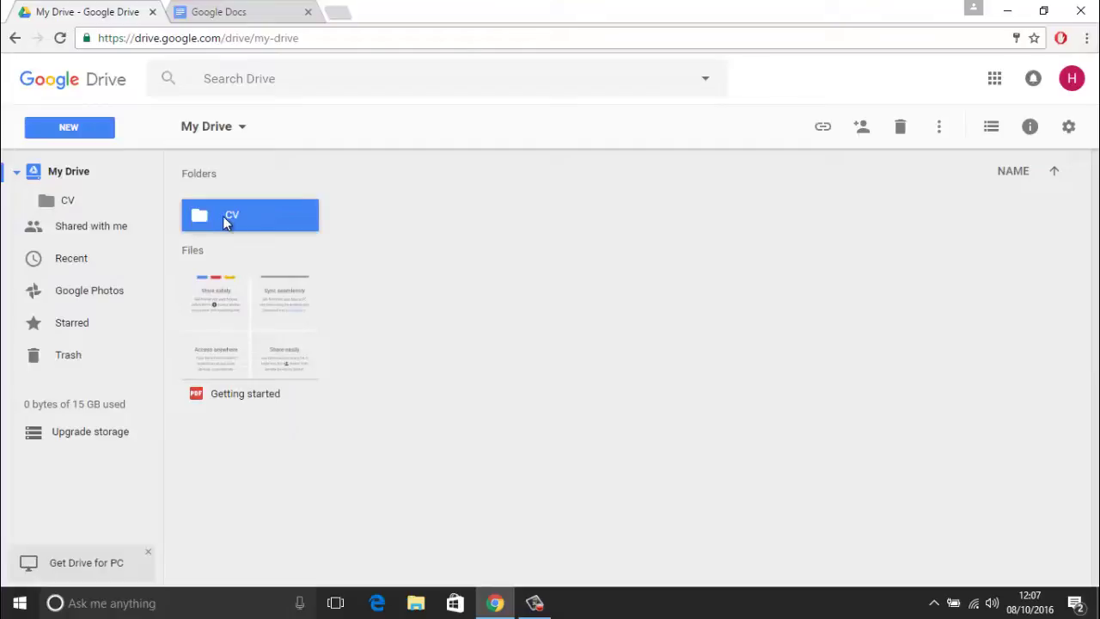
double_click(222, 216)
left_click(282, 249)
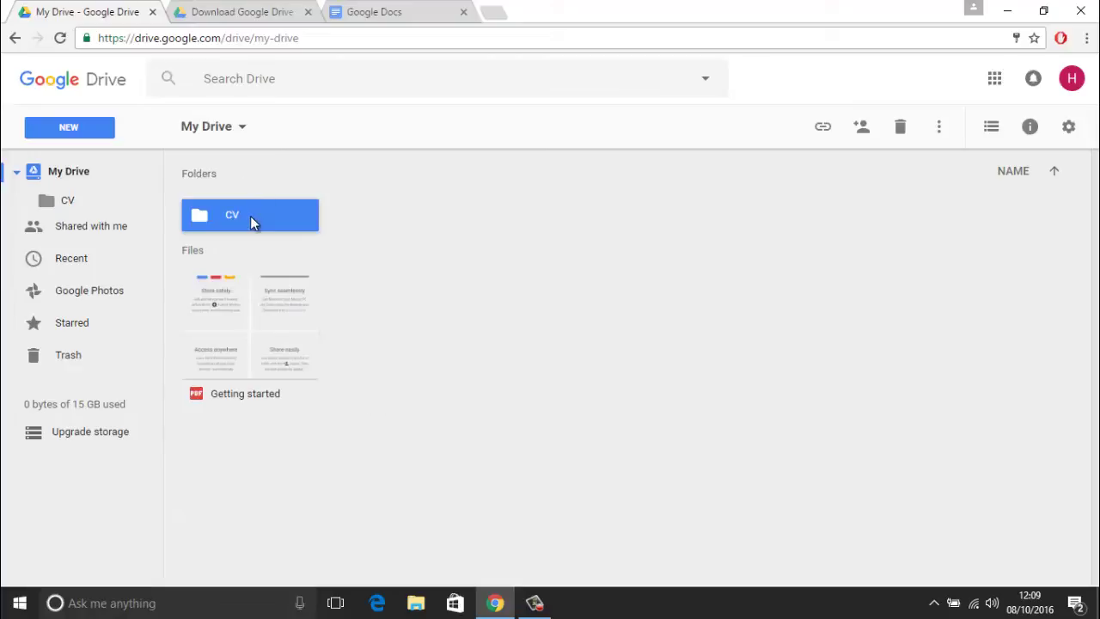
double_click(250, 216)
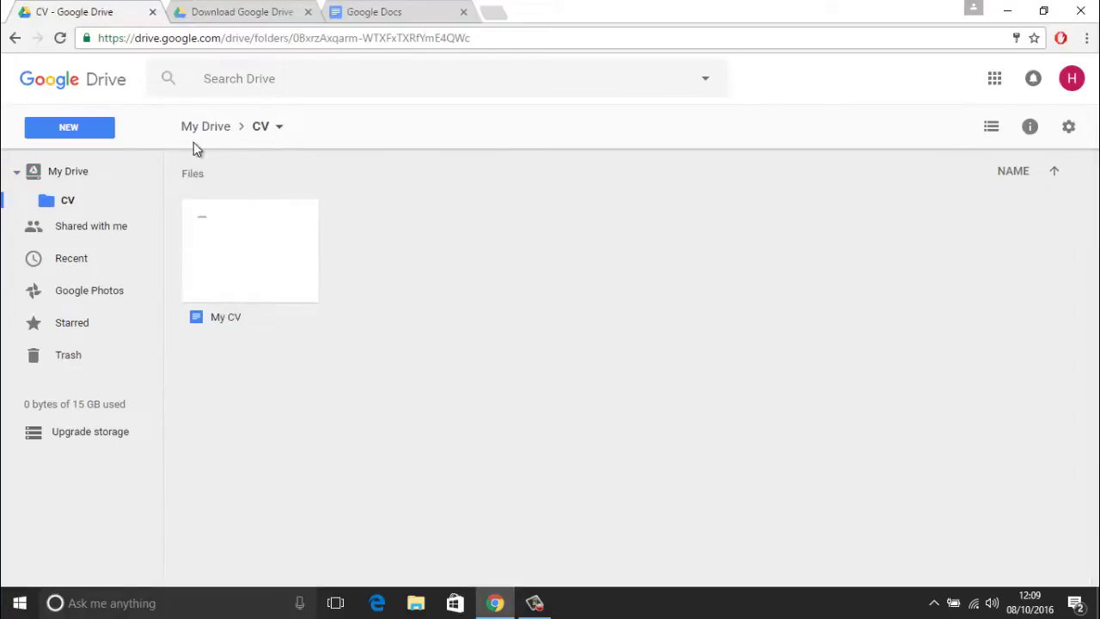
left_click(228, 134)
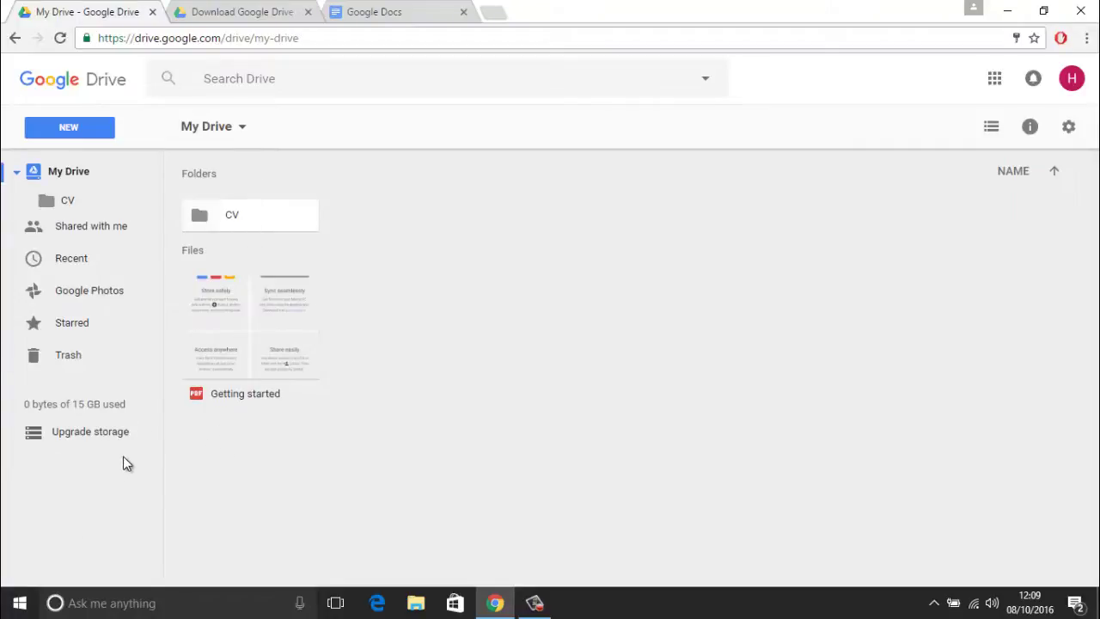
- Review the My Drive overview and the Google Drive download page for PC and mobile, and switch to the Google Docs home page
mouse_move(30, 413)
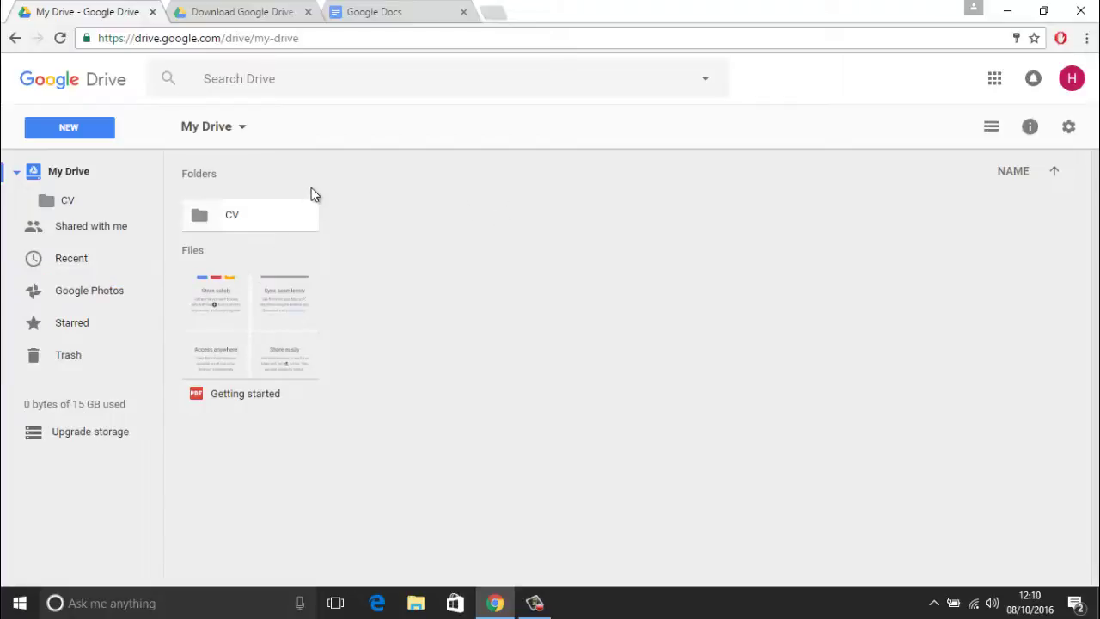
mouse_move(60, 404)
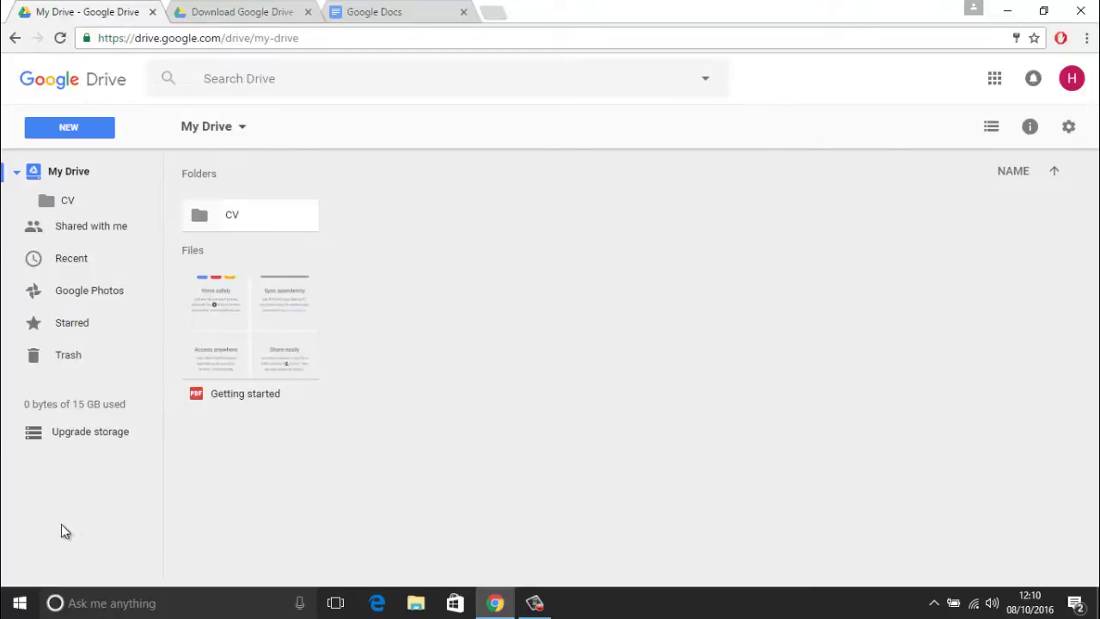
left_click(213, 9)
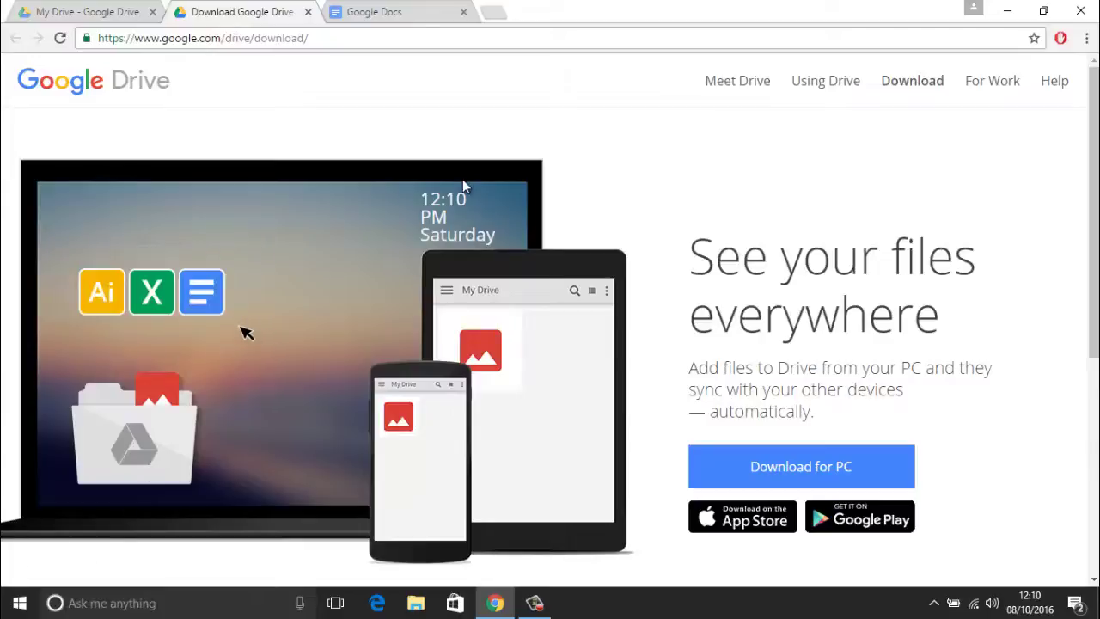
left_click(88, 12)
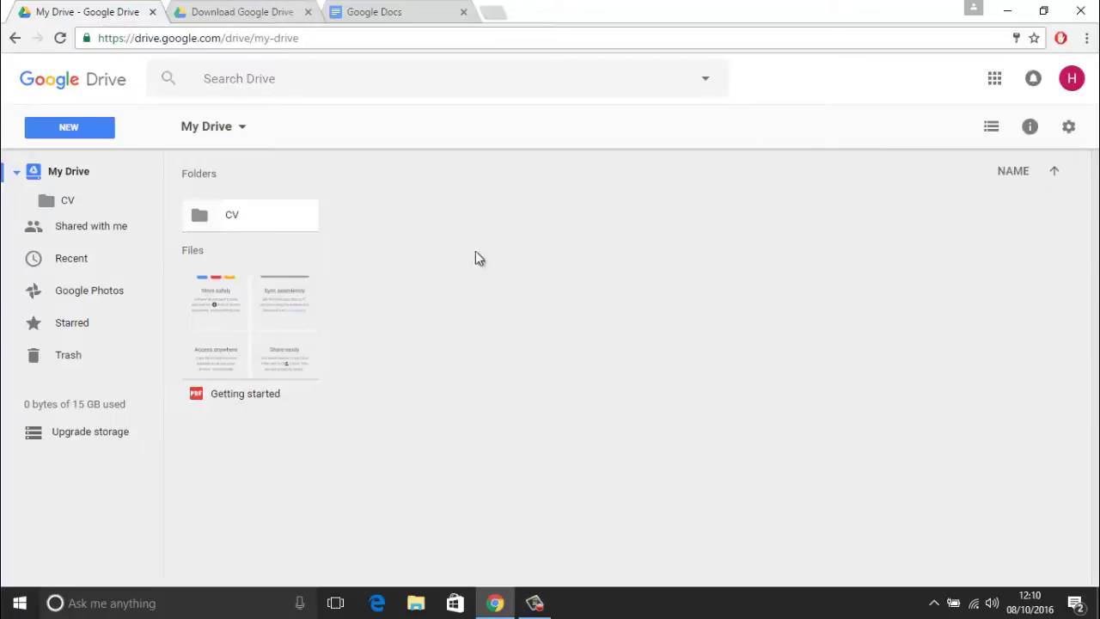
left_click(263, 8)
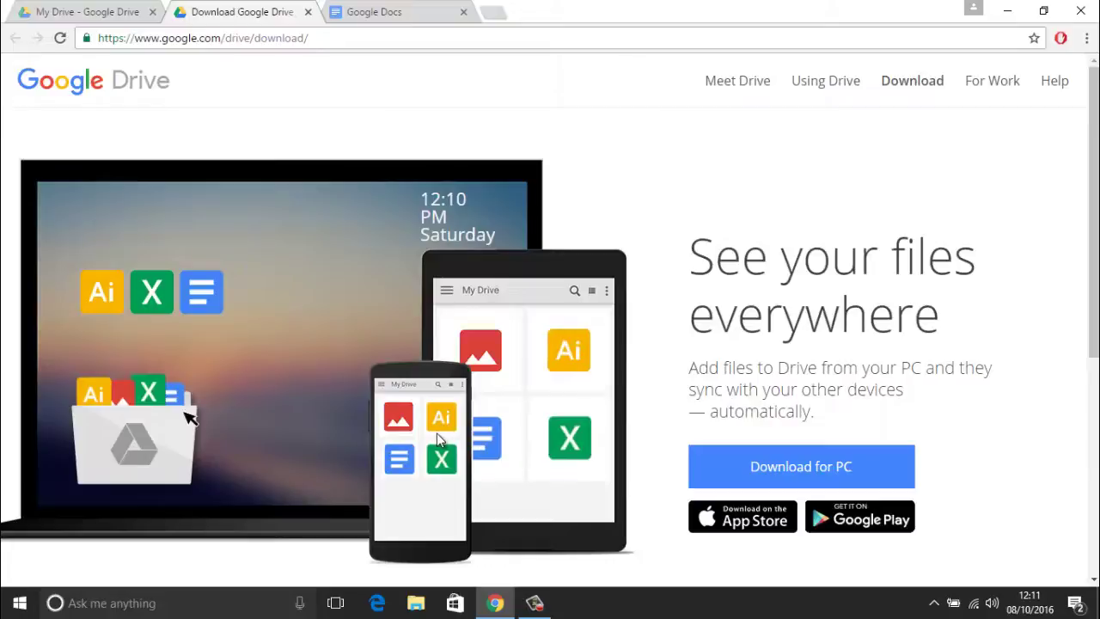
left_click(113, 10)
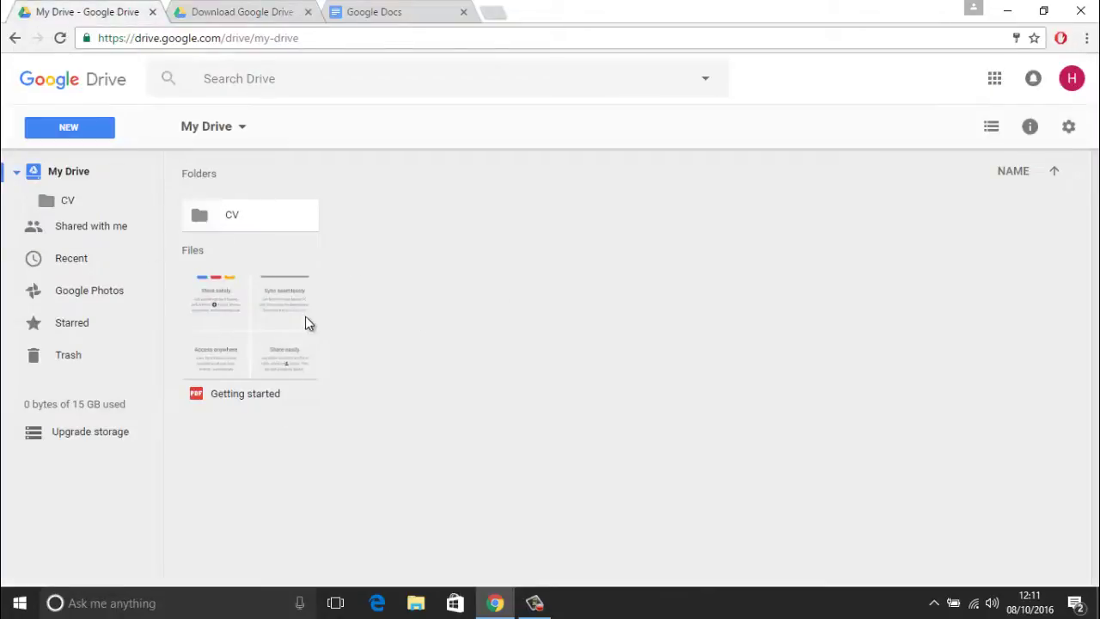
left_click(212, 11)
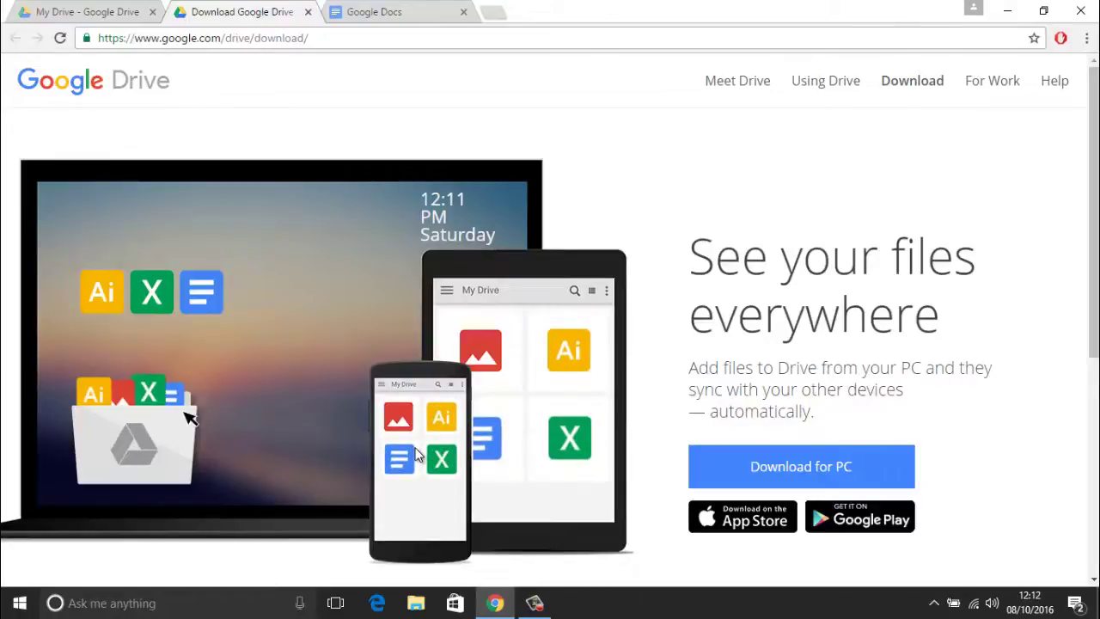
left_click(110, 6)
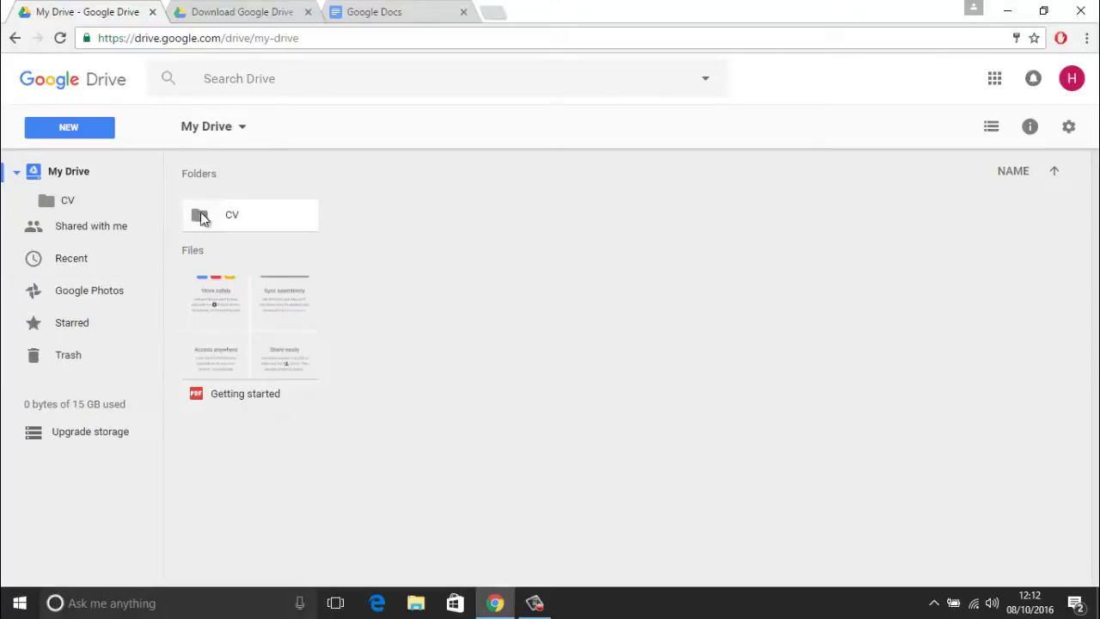
left_click(424, 8)
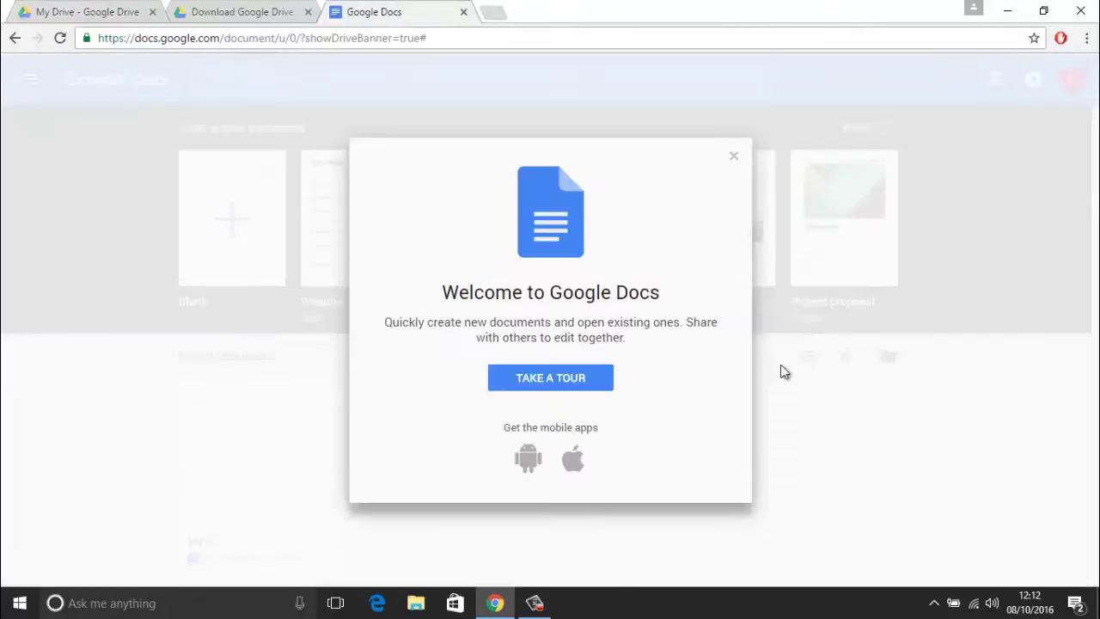